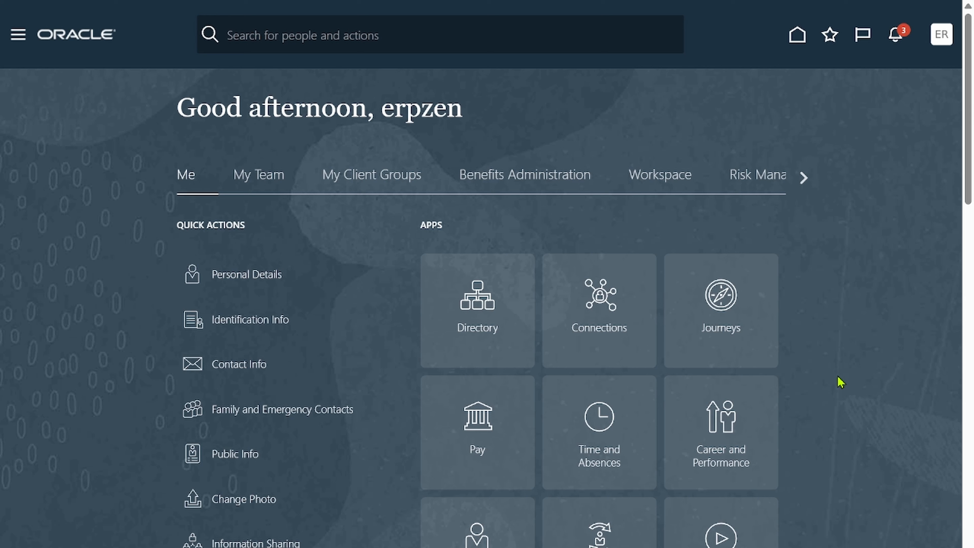
Open the Manage Invoices page from the Payables Invoices work area
left_click(804, 178)
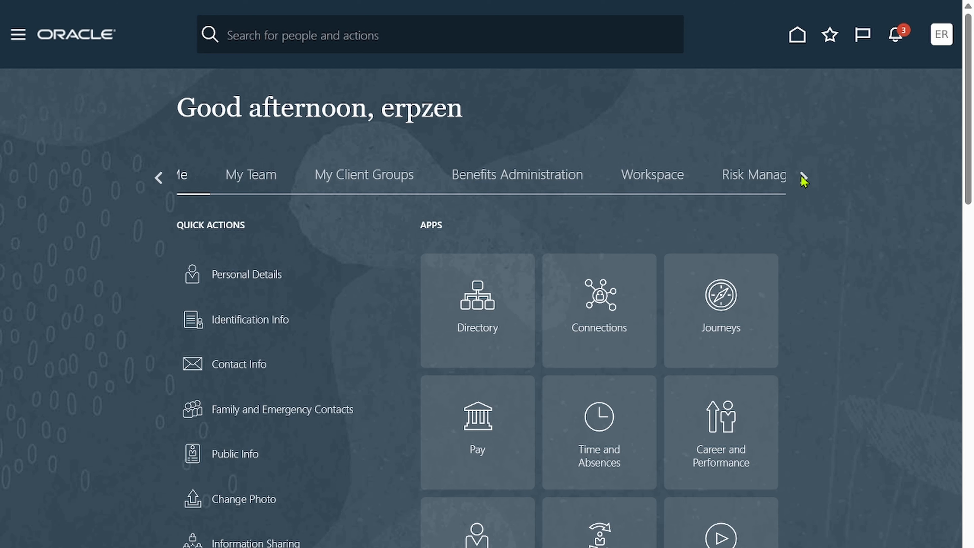
left_click(803, 178)
left_click(804, 177)
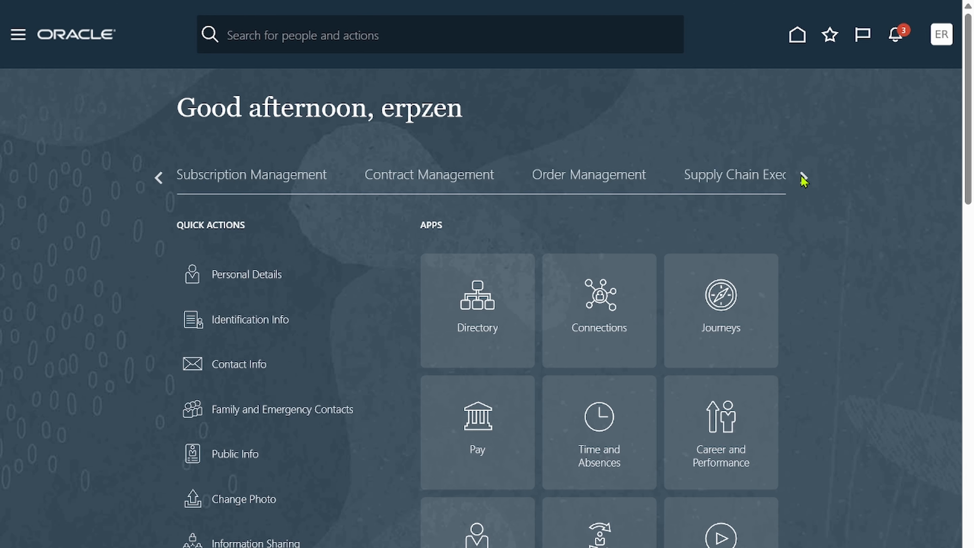
left_click(804, 178)
left_click(803, 178)
left_click(803, 177)
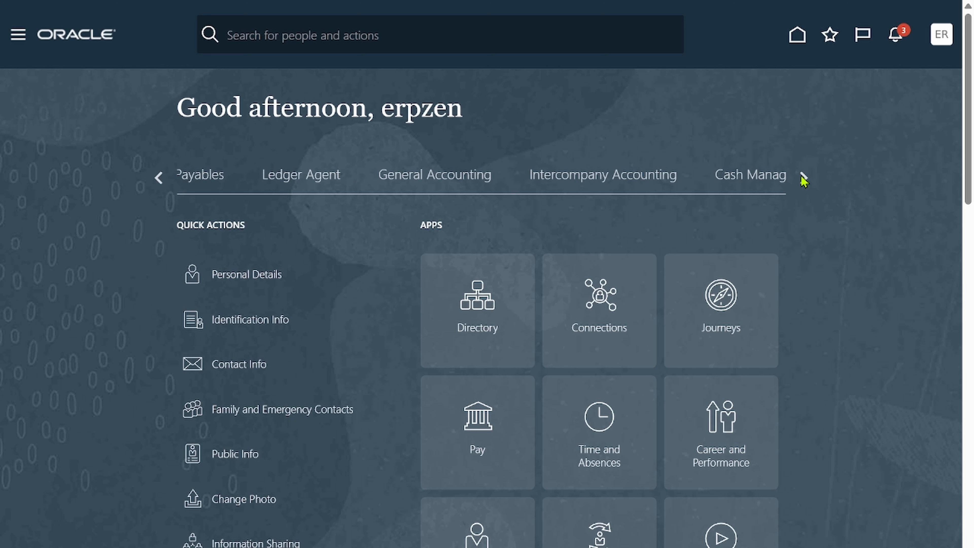
left_click(197, 181)
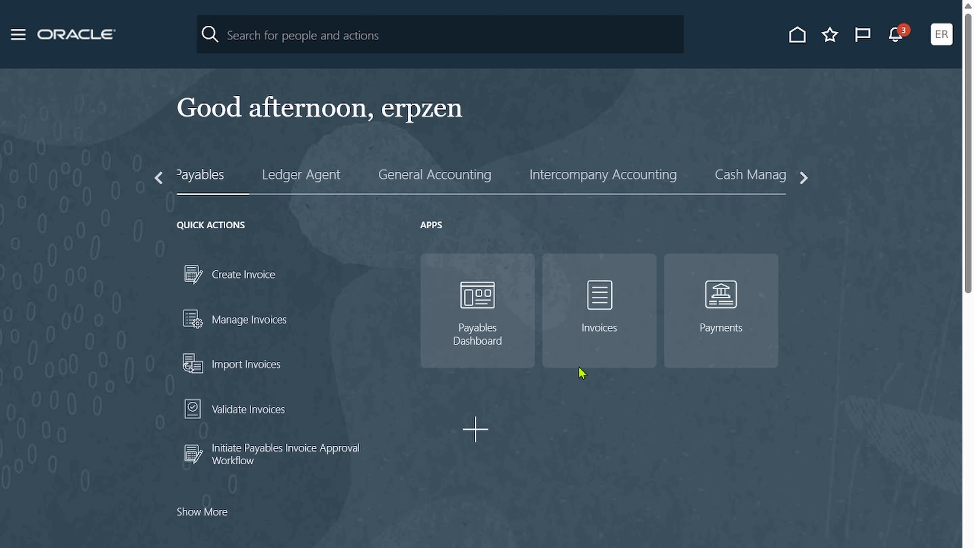
left_click(599, 301)
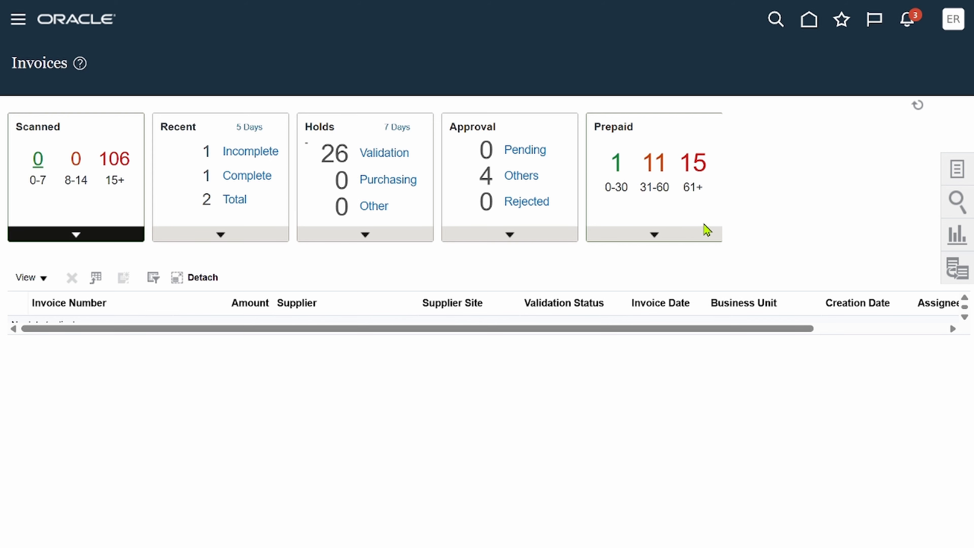
left_click(956, 169)
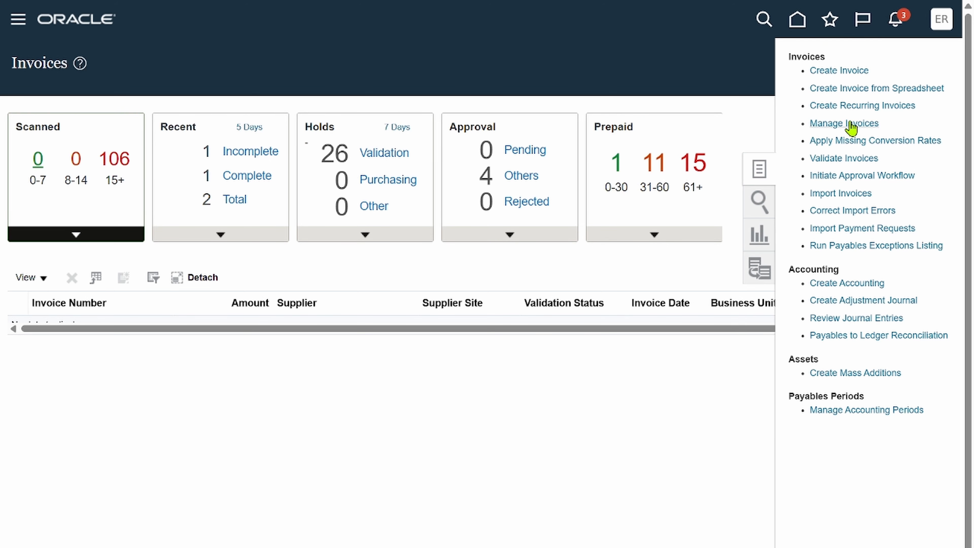
left_click(851, 124)
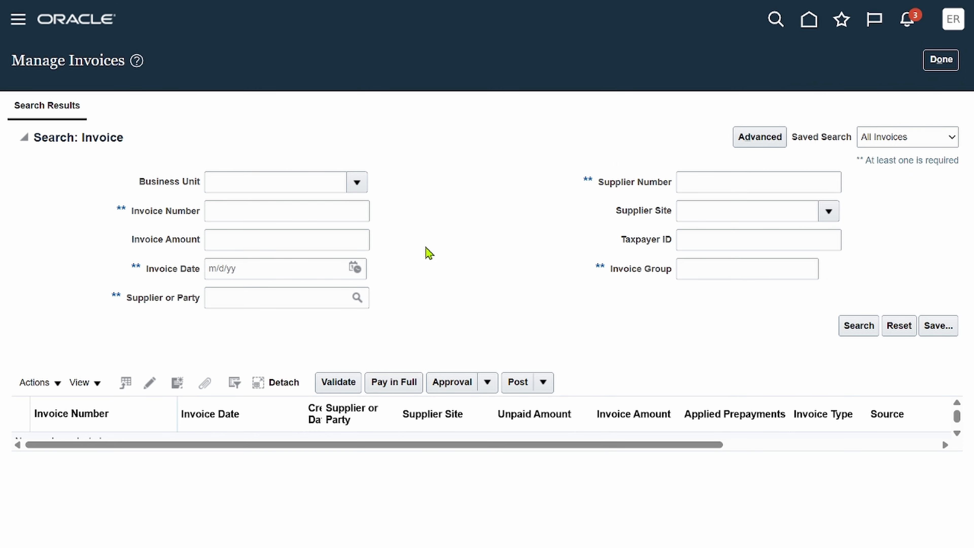
Try to search for invoices by invoice number using Update, Update% and %Update%
left_click(316, 218)
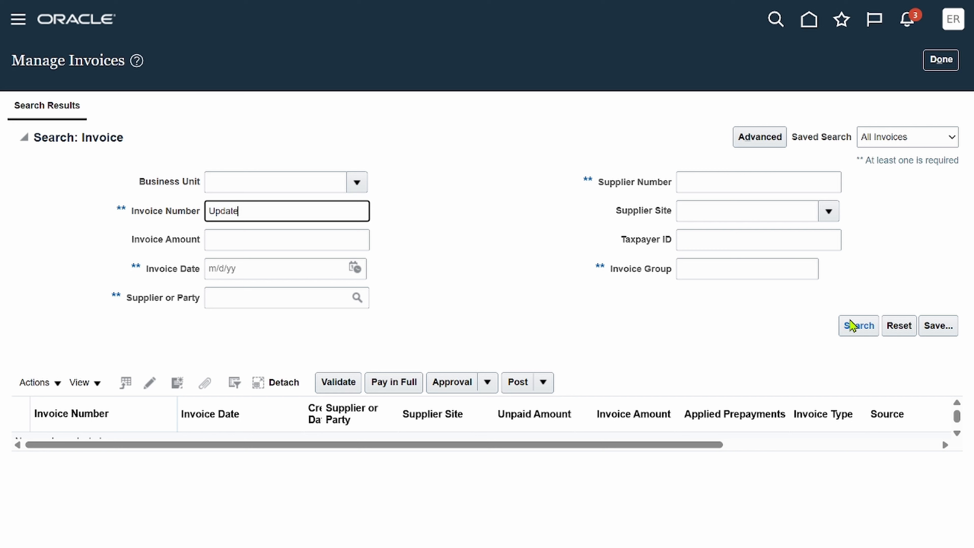
left_click(856, 326)
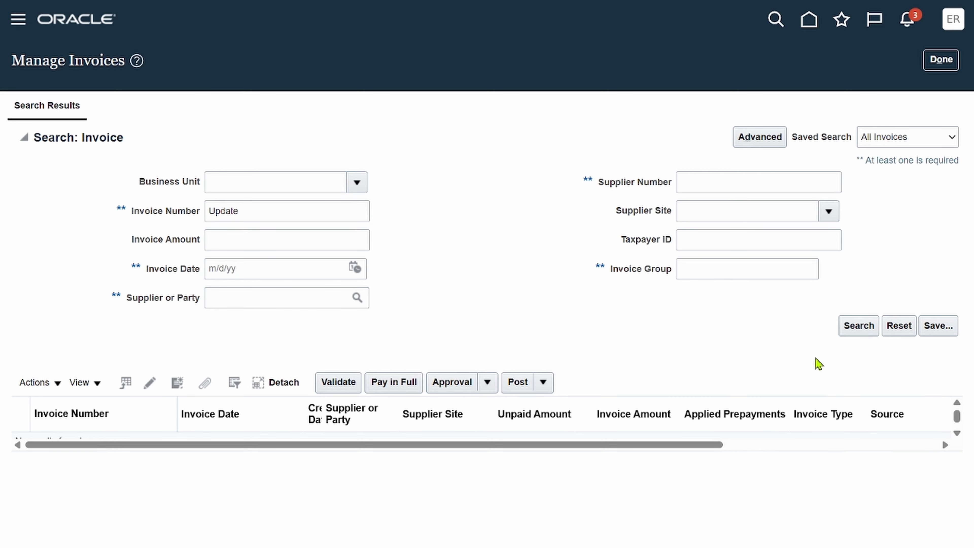
left_click(858, 326)
left_click(326, 210)
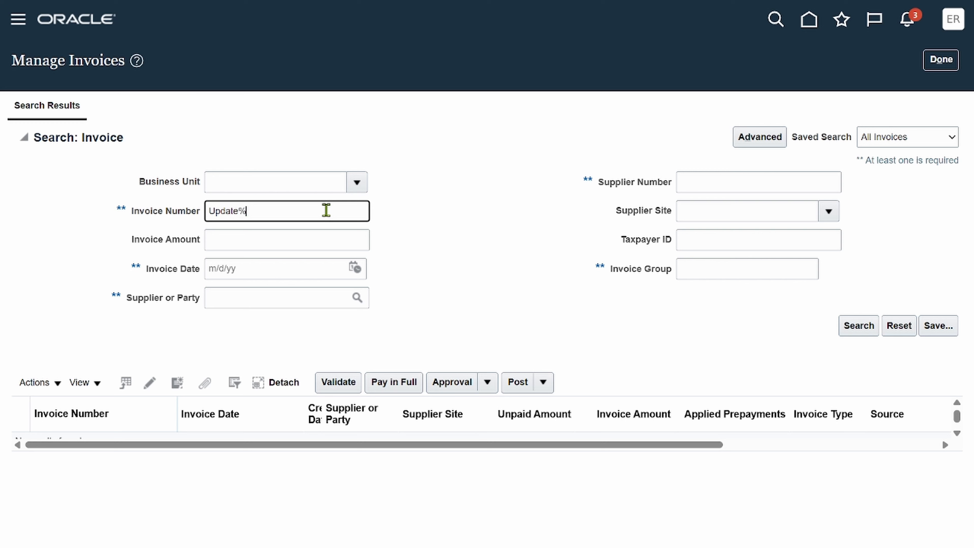
left_click(863, 325)
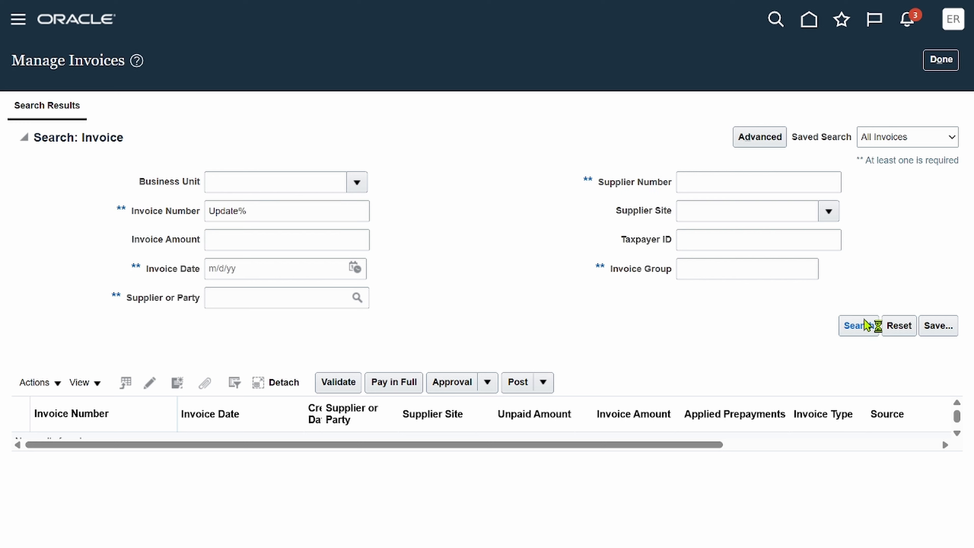
left_click(259, 213)
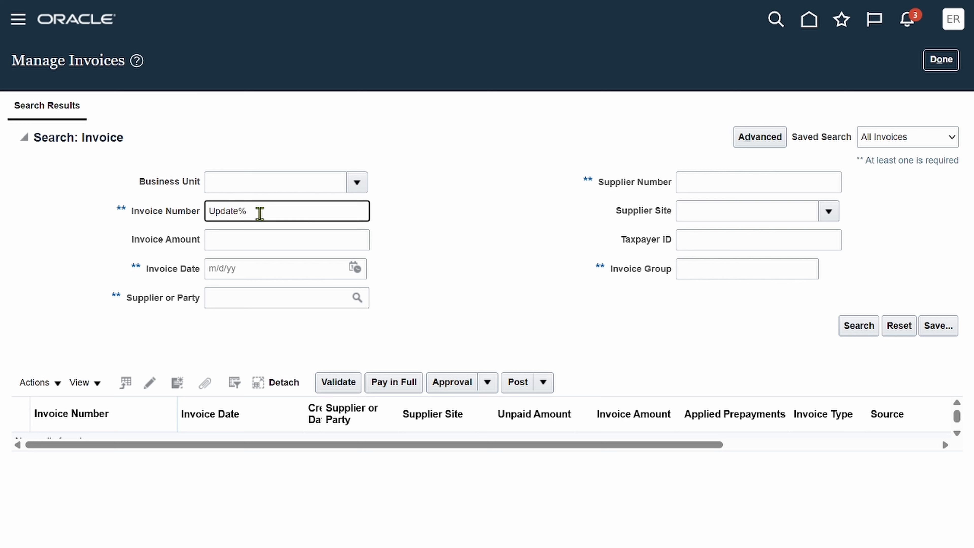
type("%")
left_click(853, 329)
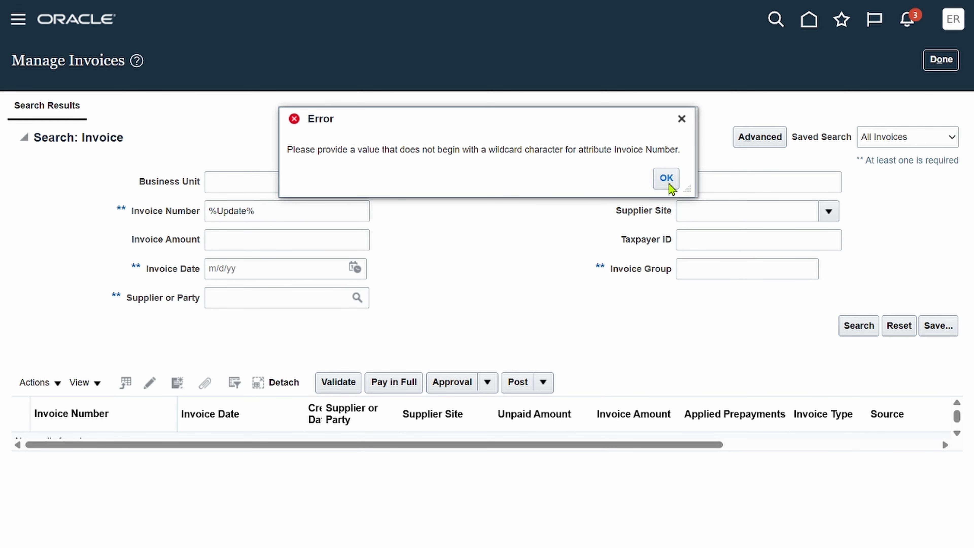
left_click(667, 178)
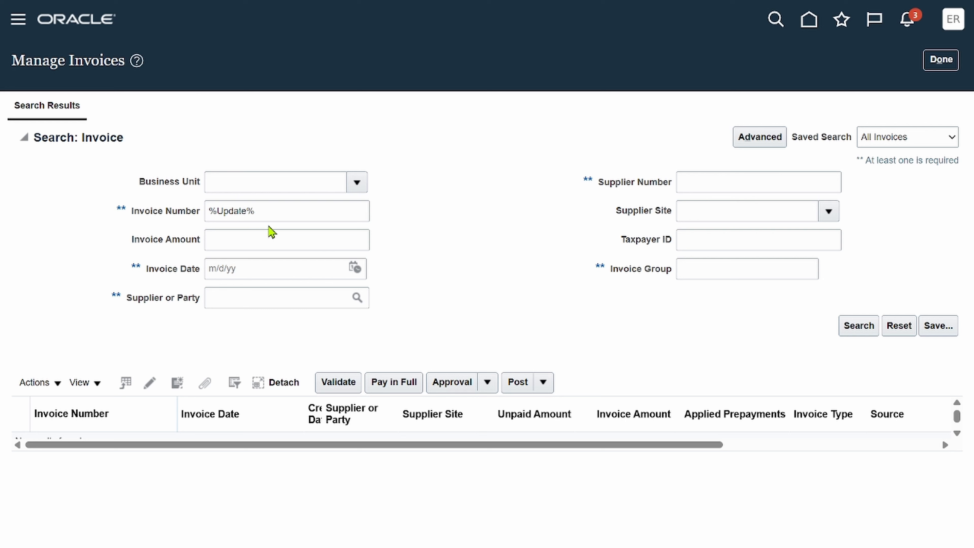
Clear the invoice number and search for invoices by the invoice date 7/15/26 only
left_click_drag(263, 211, 3, 248)
key("BackSpace")
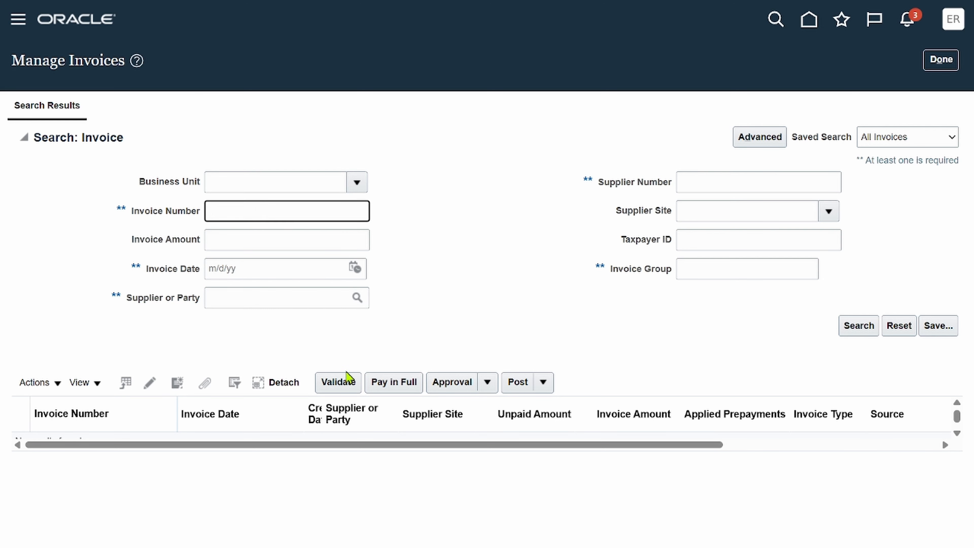
left_click(354, 267)
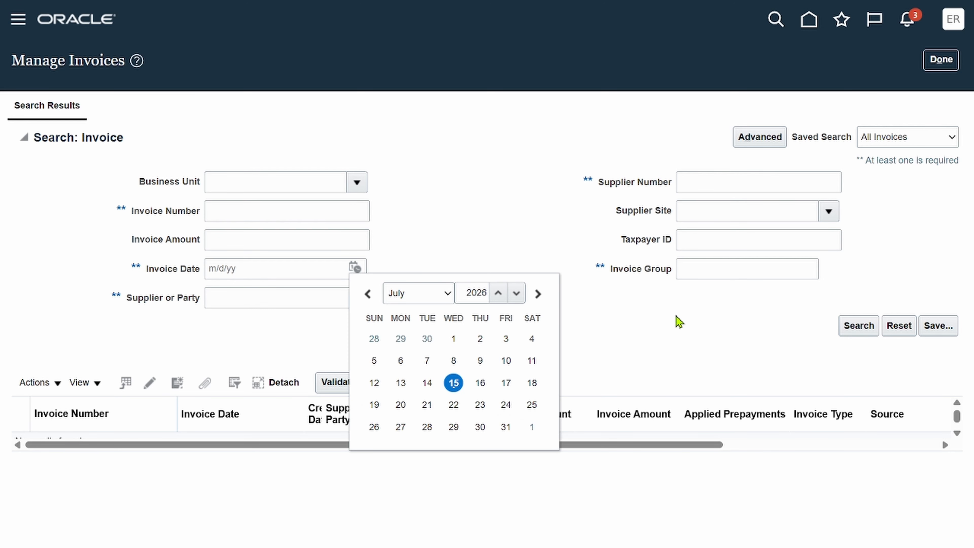
left_click(454, 383)
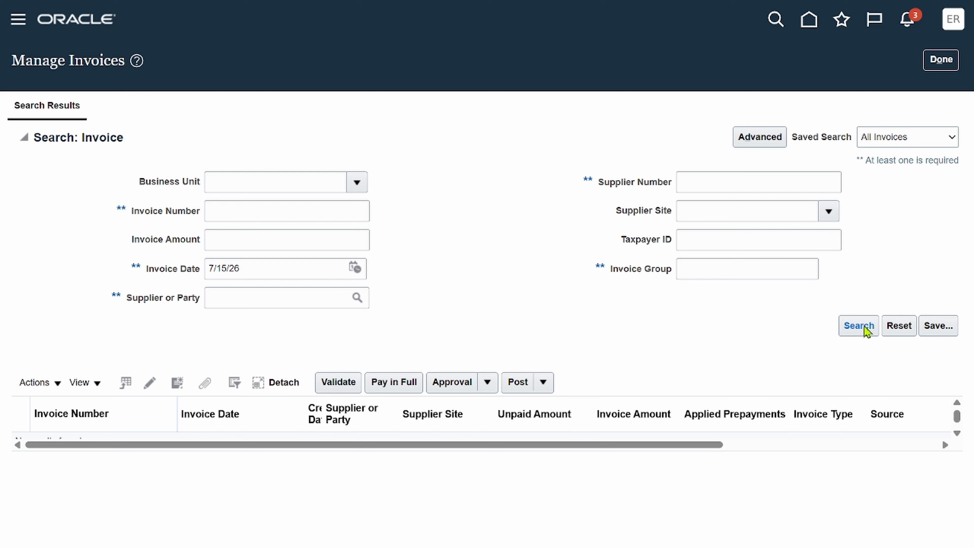
left_click(873, 327)
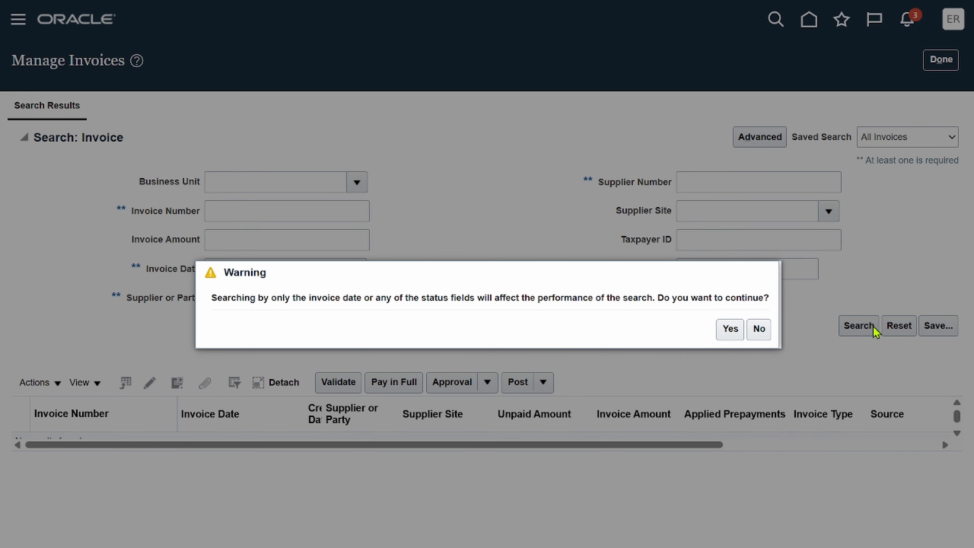
left_click(733, 330)
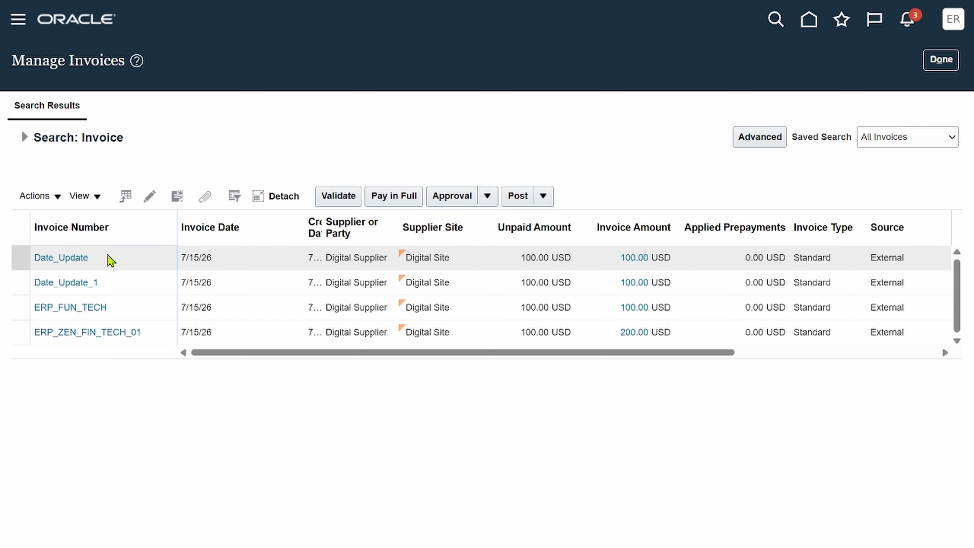
Examine the Date_Update and Date_Update_1 rows in the results and highlight the number of the Date_Update_1 invoice
left_click(111, 260)
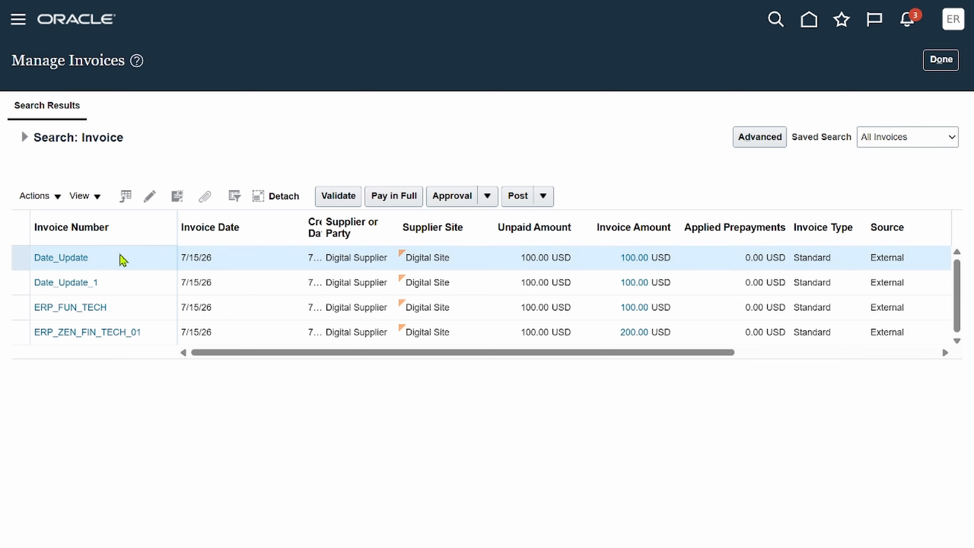
left_click(122, 280)
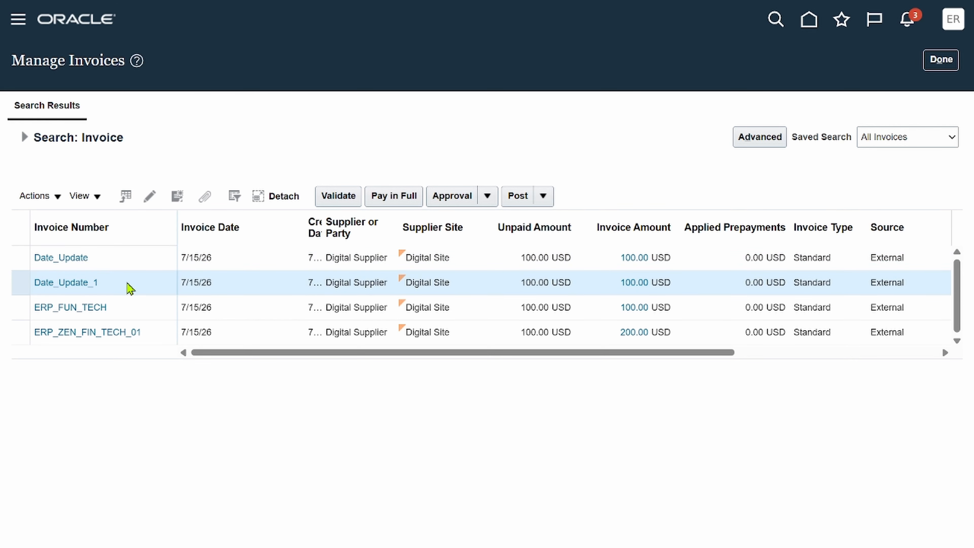
left_click_drag(98, 282, 36, 282)
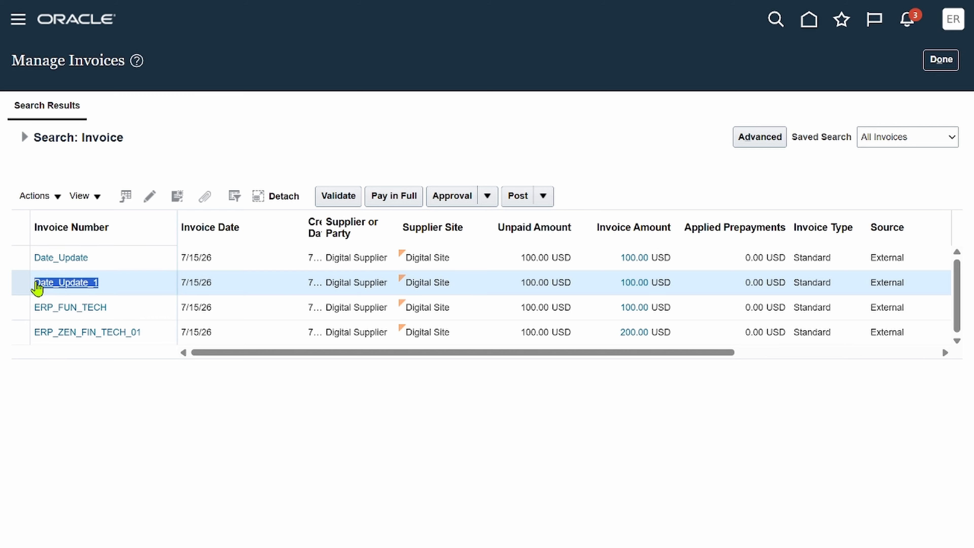
left_click(226, 119)
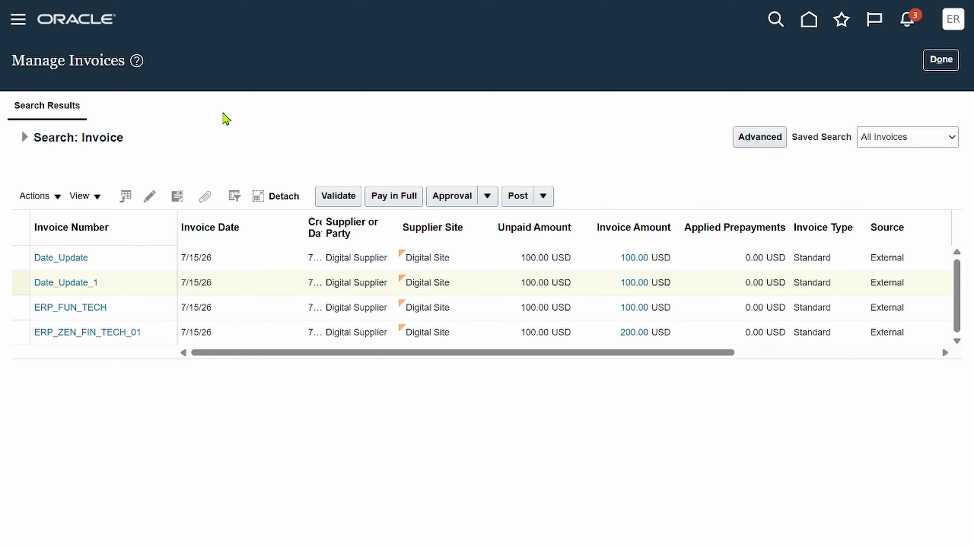
Switch to Notepad++ and copy the two-line AP_INVOICES_ALL query filtered on invoice_num
key("super")
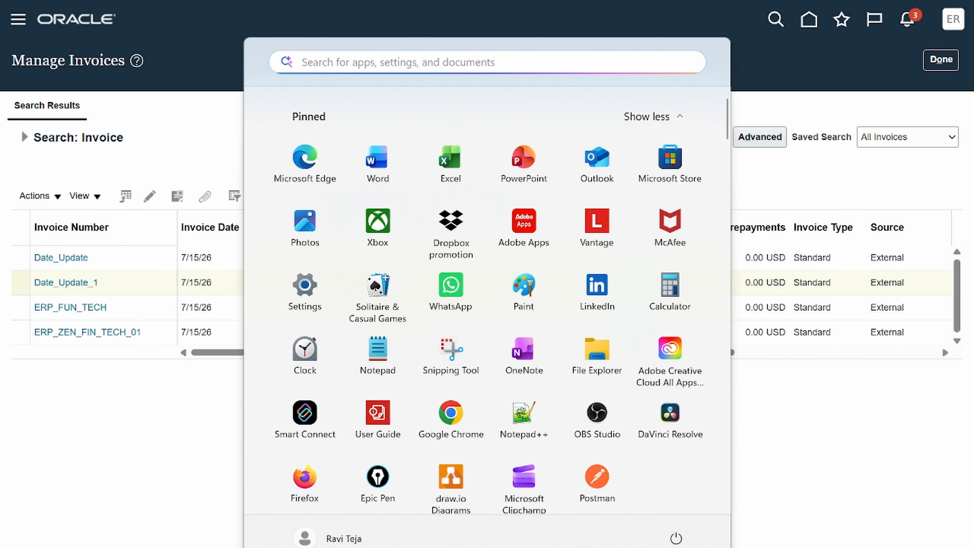
left_click(576, 544)
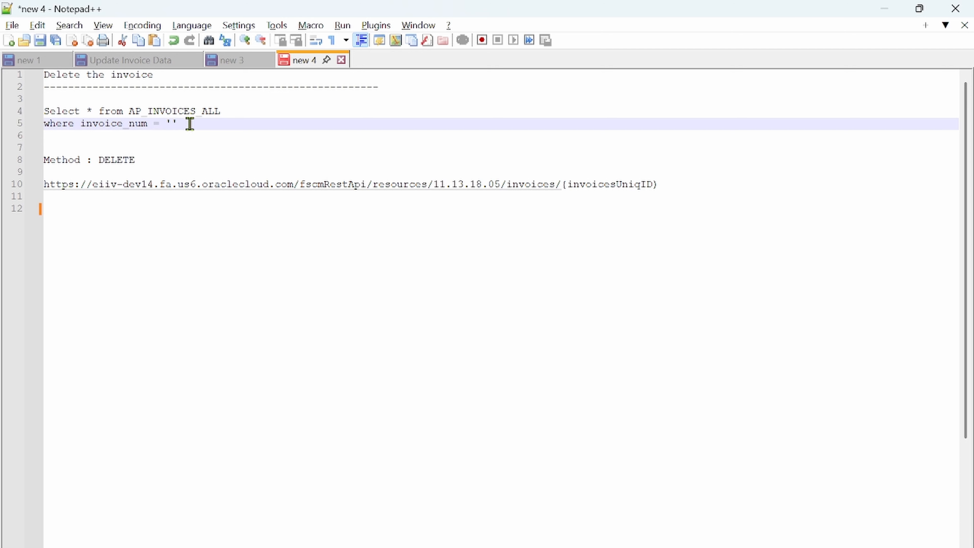
left_click_drag(188, 124, 50, 107)
key("ctrl+c")
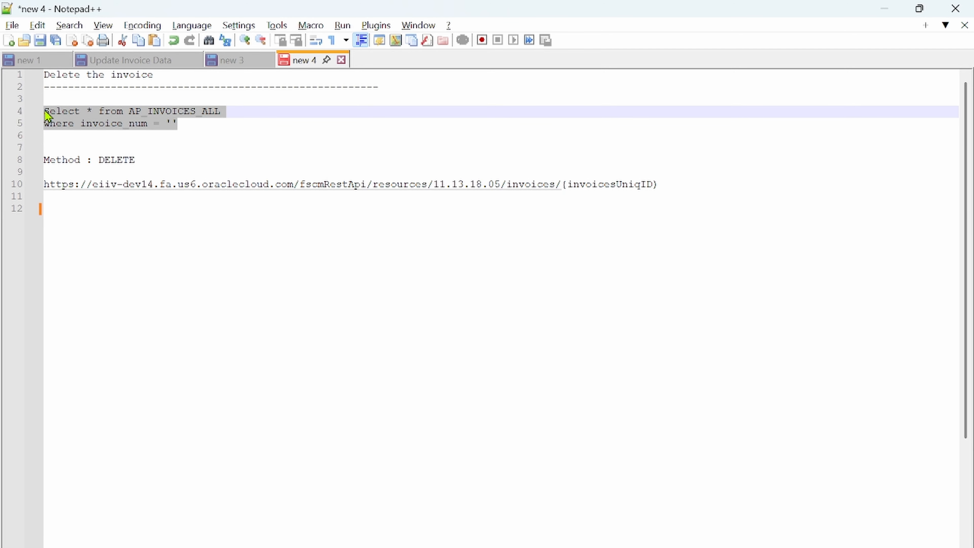
Return to Oracle in Chrome and open Reports and Analytics from the Tools group
mouse_move(632, 541)
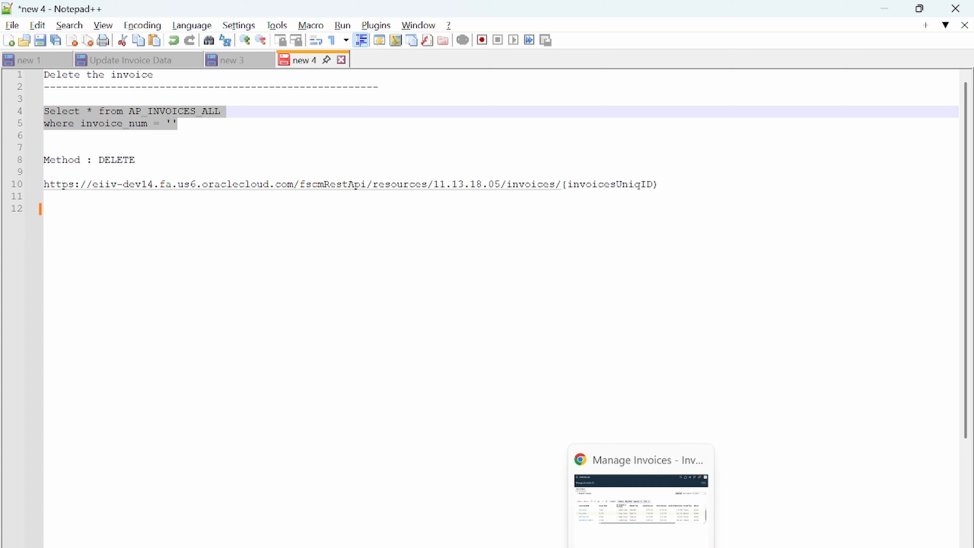
left_click(637, 498)
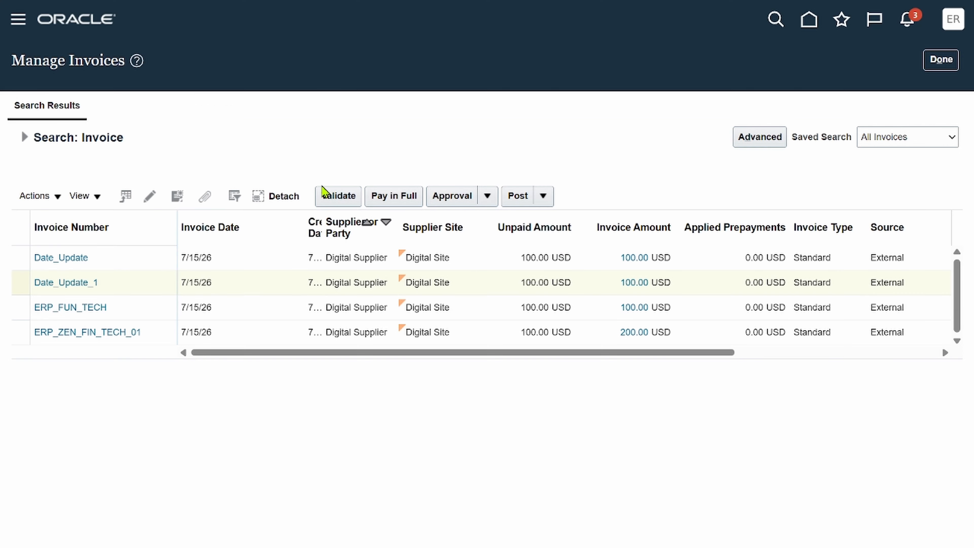
left_click(69, 28)
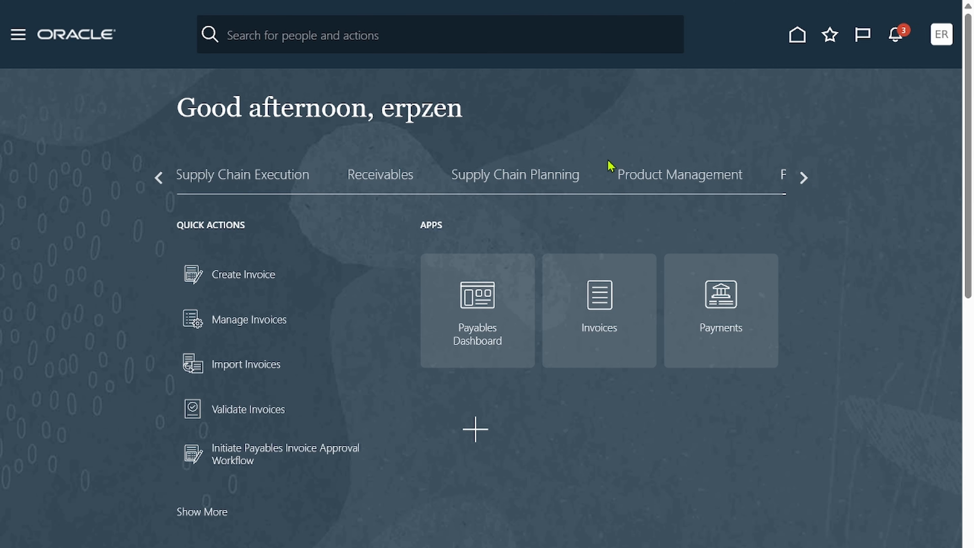
left_click(16, 43)
scroll(211, 518, "down", 15)
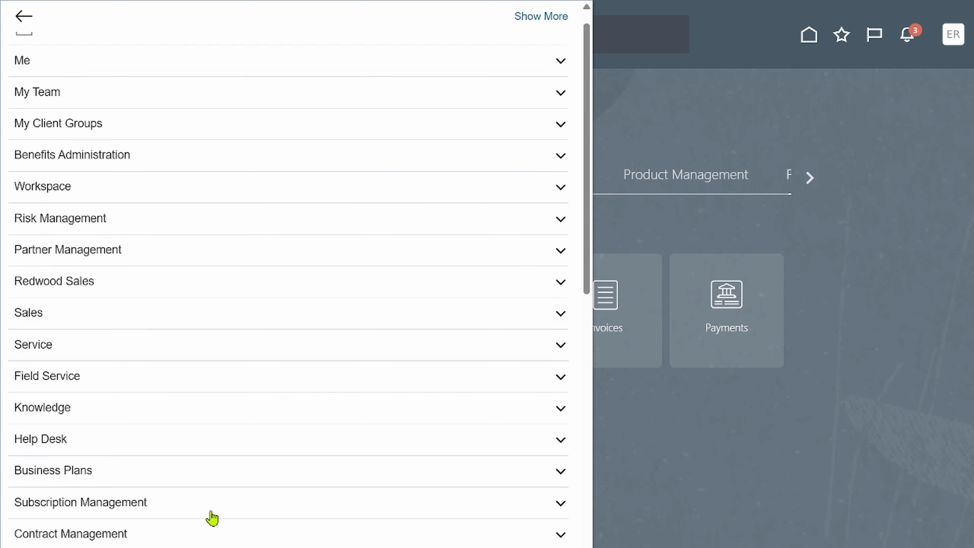
left_click(106, 501)
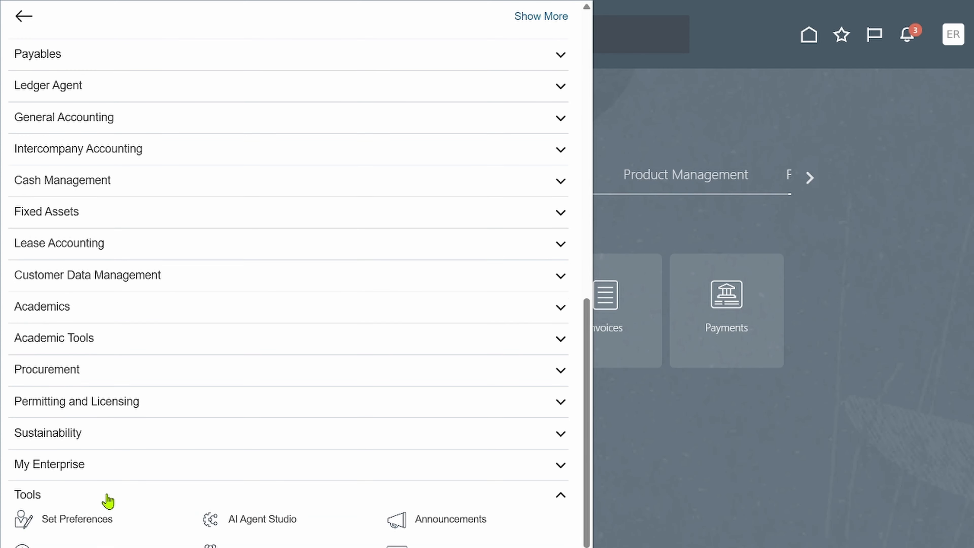
scroll(364, 352, "down", 6)
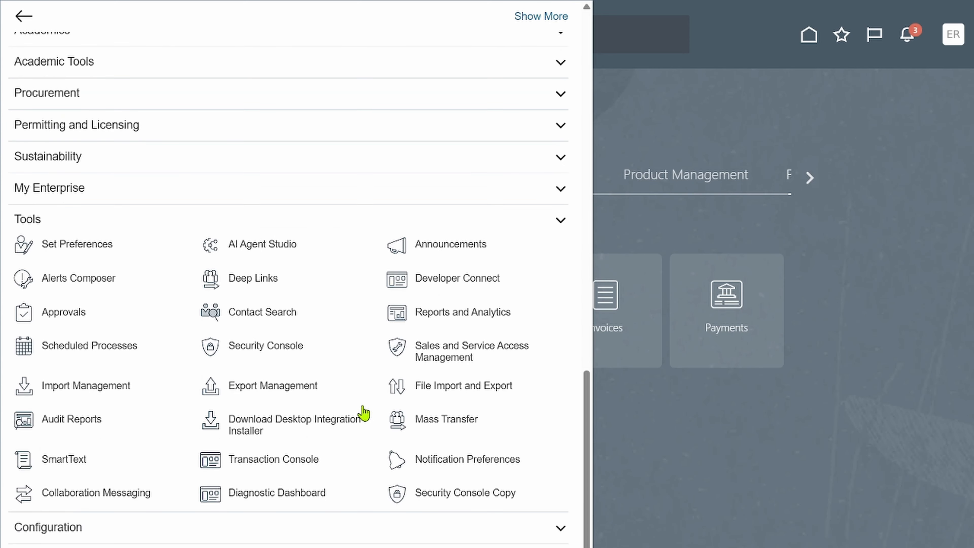
left_click(407, 313)
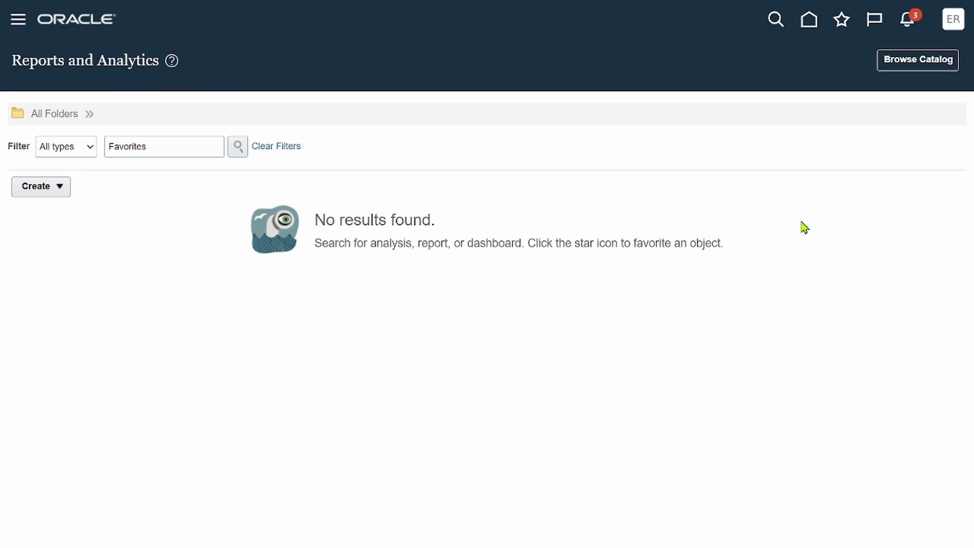
Browse the reporting catalog and create a new data model
left_click(920, 61)
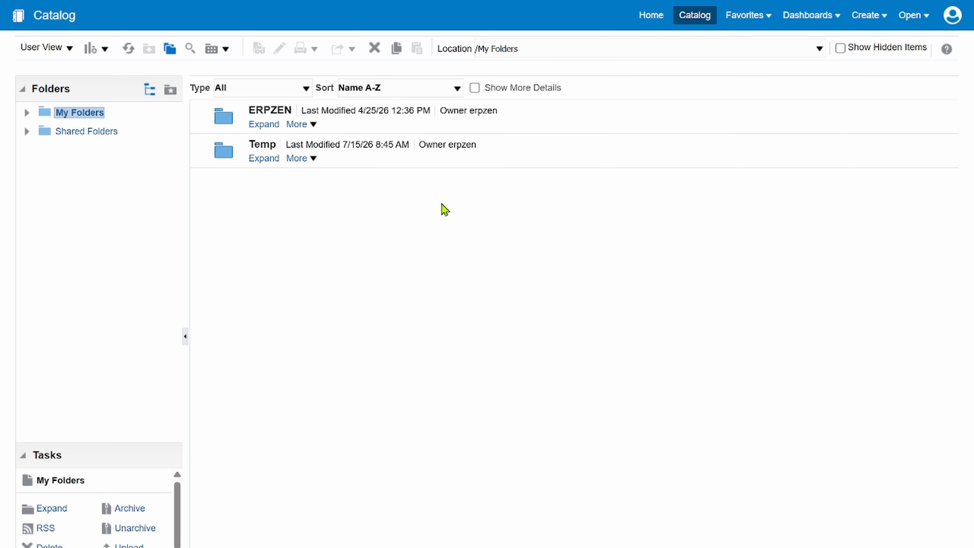
left_click(875, 17)
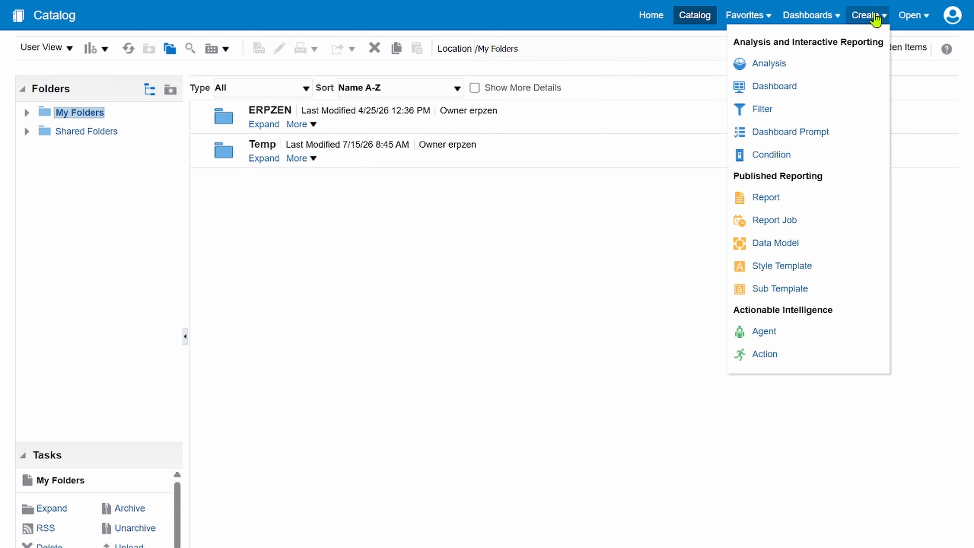
left_click(771, 244)
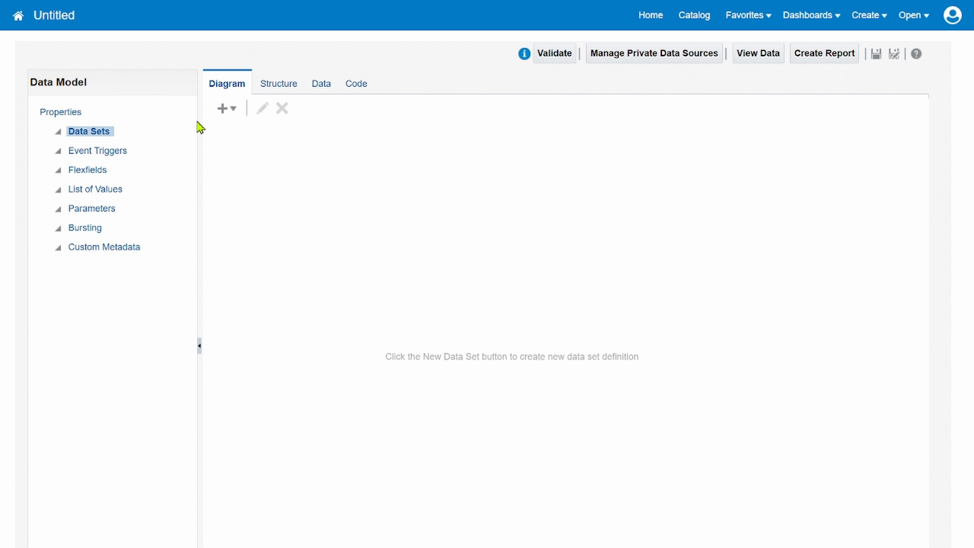
Start a new SQL query data set that uses ApplicationDB_FSCM as its data source
left_click(224, 110)
left_click(265, 133)
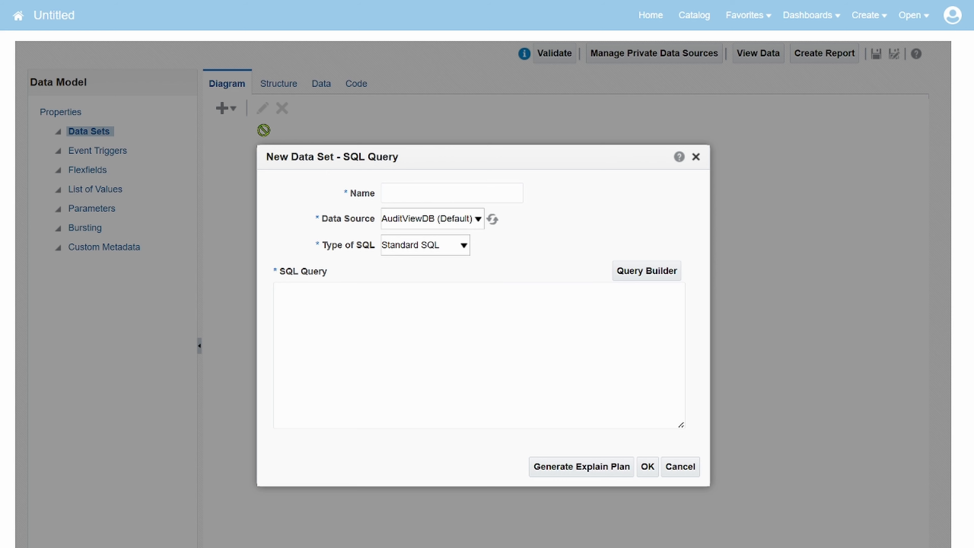
left_click(478, 219)
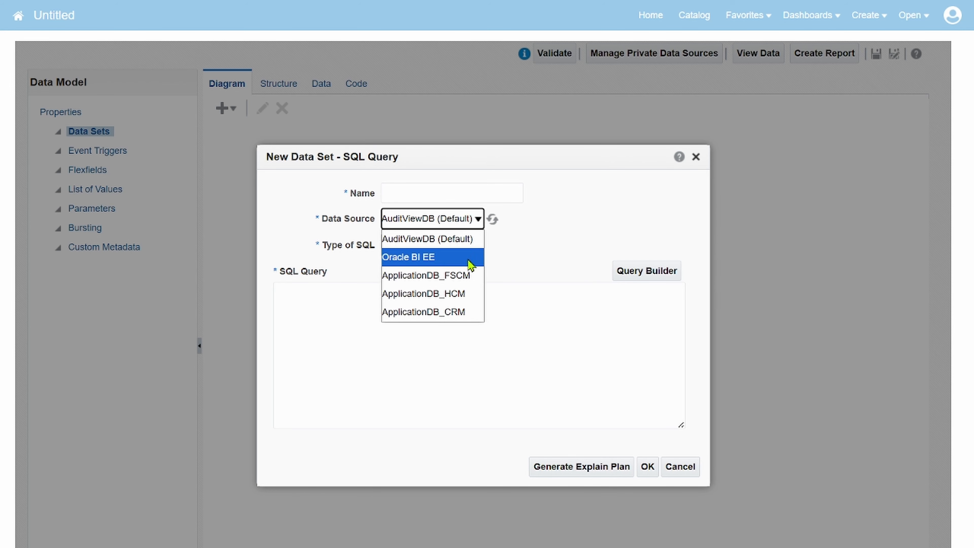
left_click(466, 275)
Name the data set "Delete invoice" and paste the copied AP_INVOICES_ALL query as its SQL
left_click(414, 193)
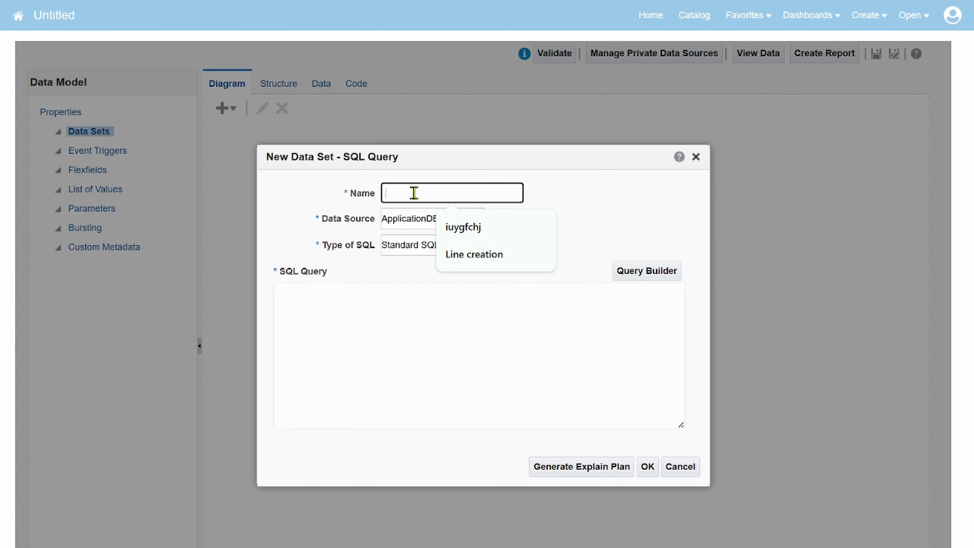
type("Delete invoice")
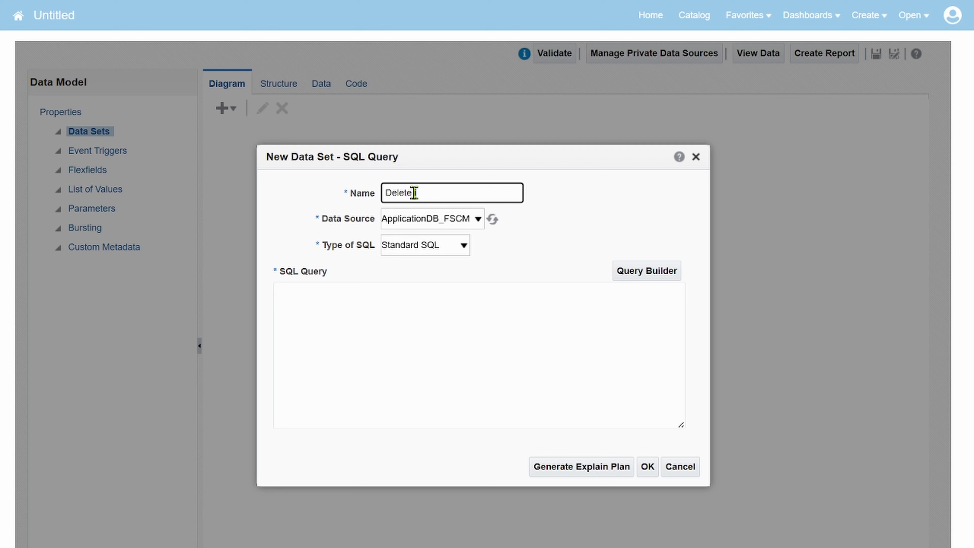
left_click(395, 297)
key("ctrl+v")
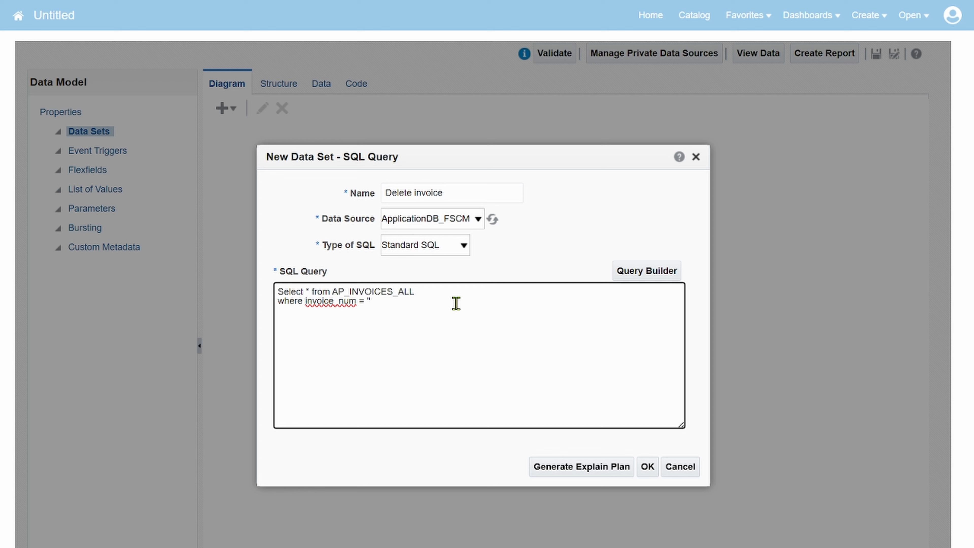
type("Select * from AP_INVOICES_ALL where invoice_num = ''")
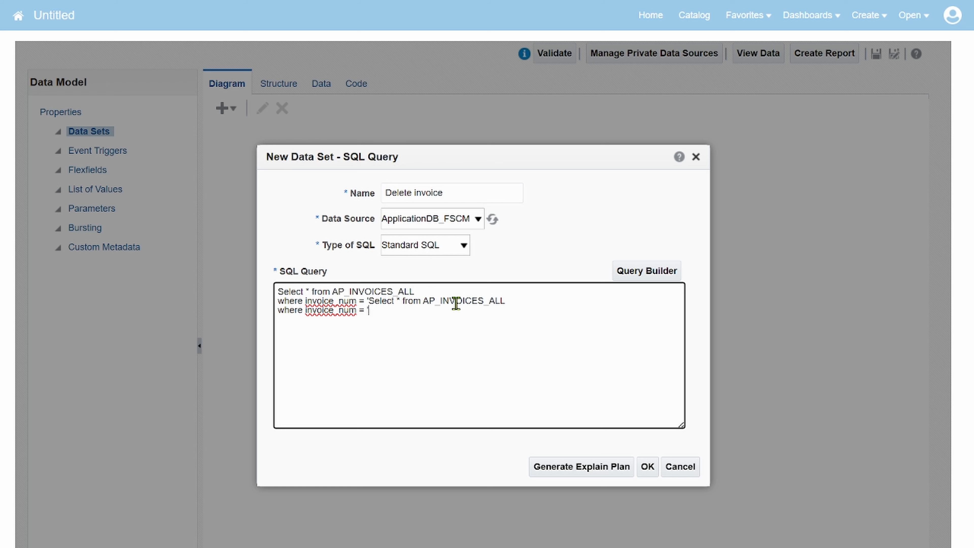
key("BackSpace")
key("BackSpace")
key("BackSpace")
key("BackSpace")
key("BackSpace")
key("BackSpace")
key("BackSpace")
key("BackSpace")
key("BackSpace")
key("BackSpace")
key("BackSpace")
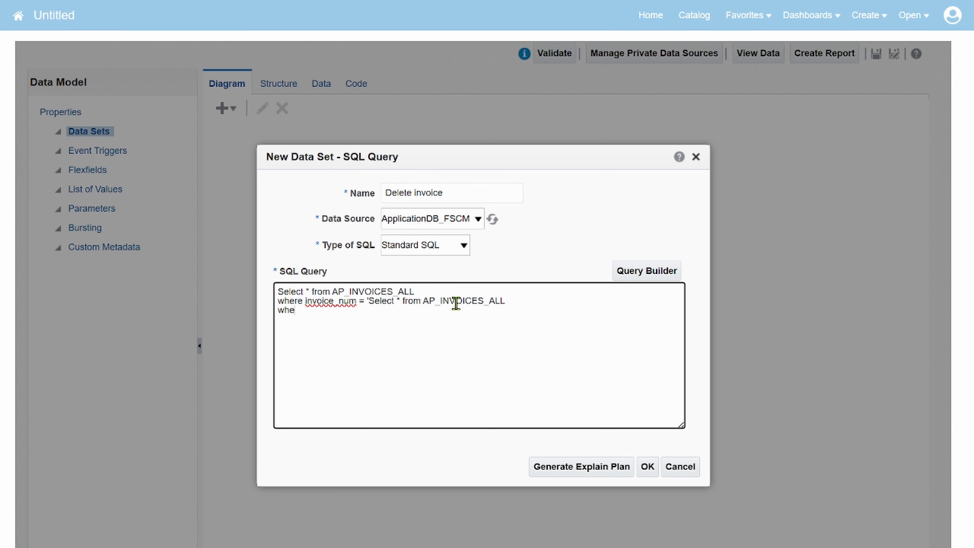
key("BackSpace")
key("BackSpace")
key("BackSpace")
key("BackSpace")
key("BackSpace")
key("BackSpace")
key("BackSpace")
key("BackSpace")
key("BackSpace")
key("BackSpace")
key("BackSpace")
key("BackSpace")
key("BackSpace")
key("BackSpace")
key("BackSpace")
key("BackSpace")
key("BackSpace")
key("BackSpace")
key("BackSpace")
key("BackSpace")
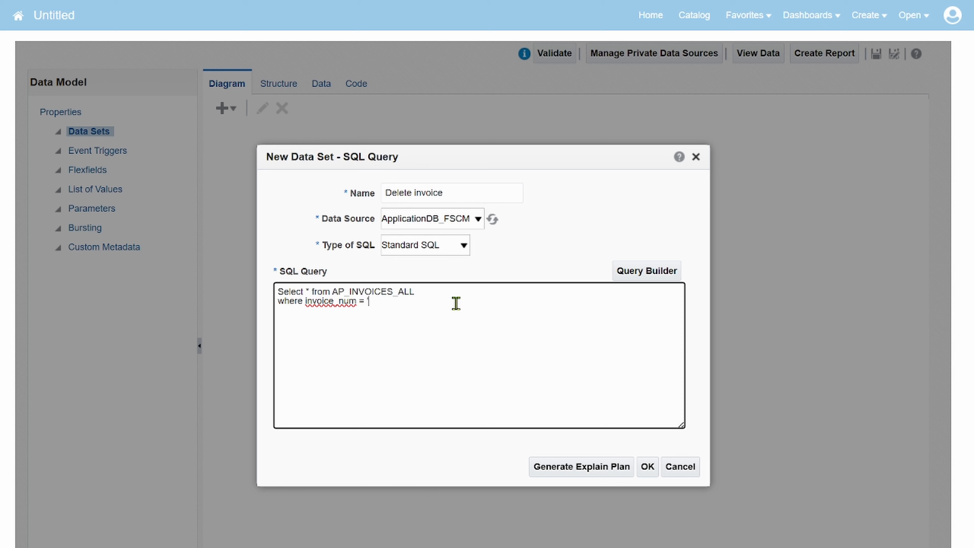
Complete the query's invoice_num filter with Date_Update_1 from the clipboard history and confirm the data set
key("super+v")
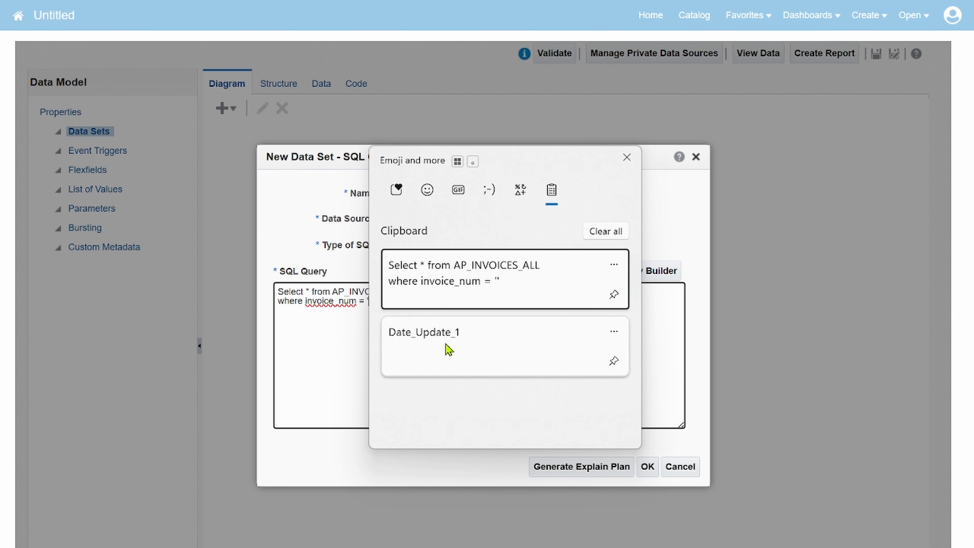
left_click(449, 349)
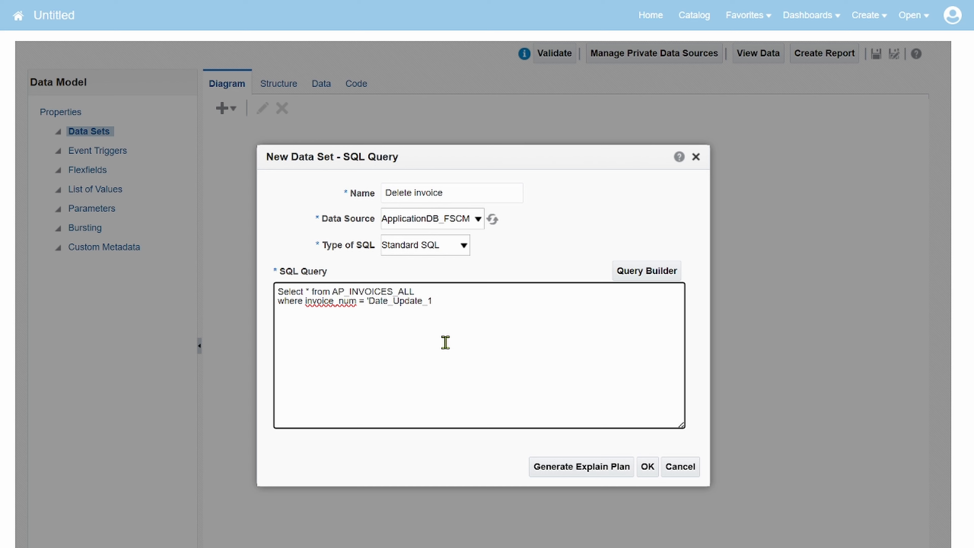
left_click(647, 466)
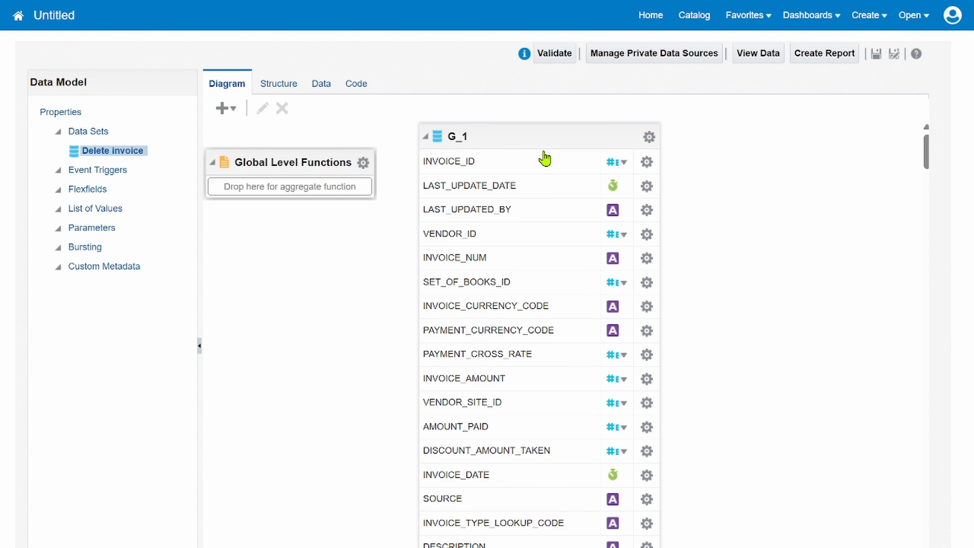
View the data returned by the Delete invoice data set and copy the invoice's INVOICE_ID value
left_click(478, 133)
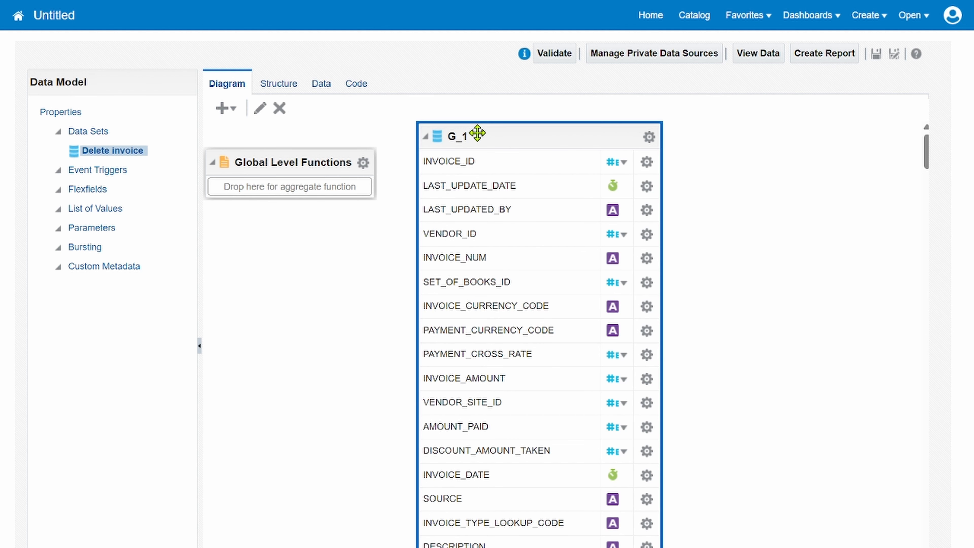
left_click(321, 85)
left_click(294, 117)
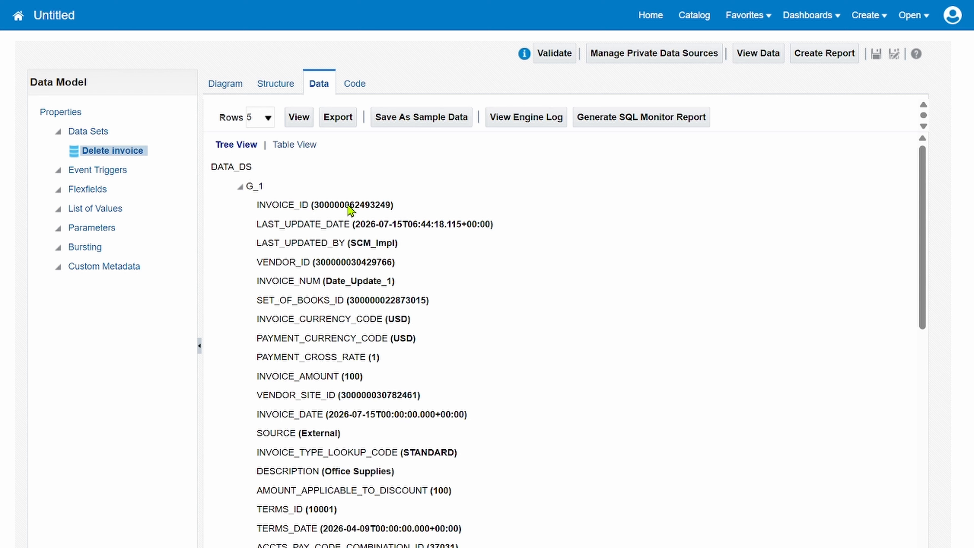
triple_click(348, 205)
left_click(480, 214)
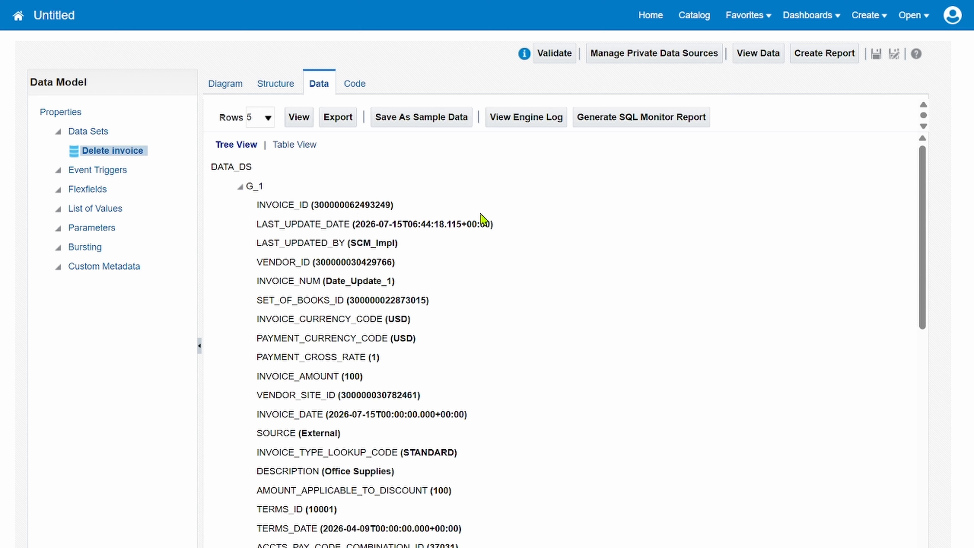
double_click(360, 207)
key("ctrl+c")
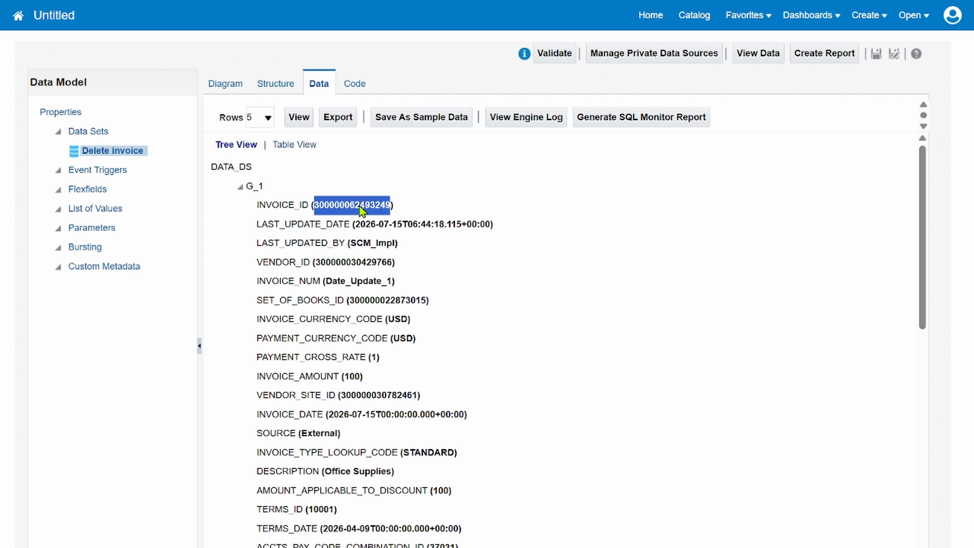
Switch to Notepad++ and replace the invoicesUniqID placeholder in the REST URL with the copied invoice ID
key("super")
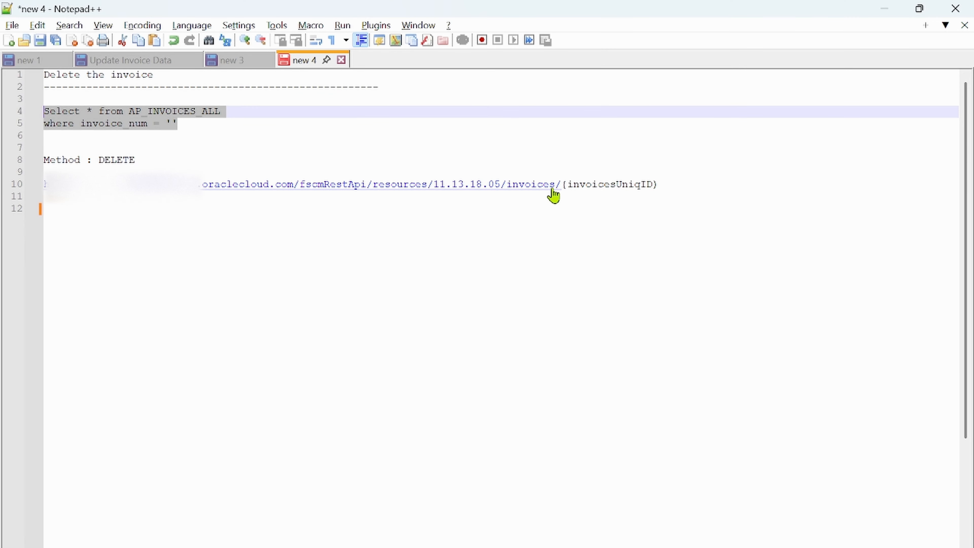
left_click_drag(659, 185, 562, 184)
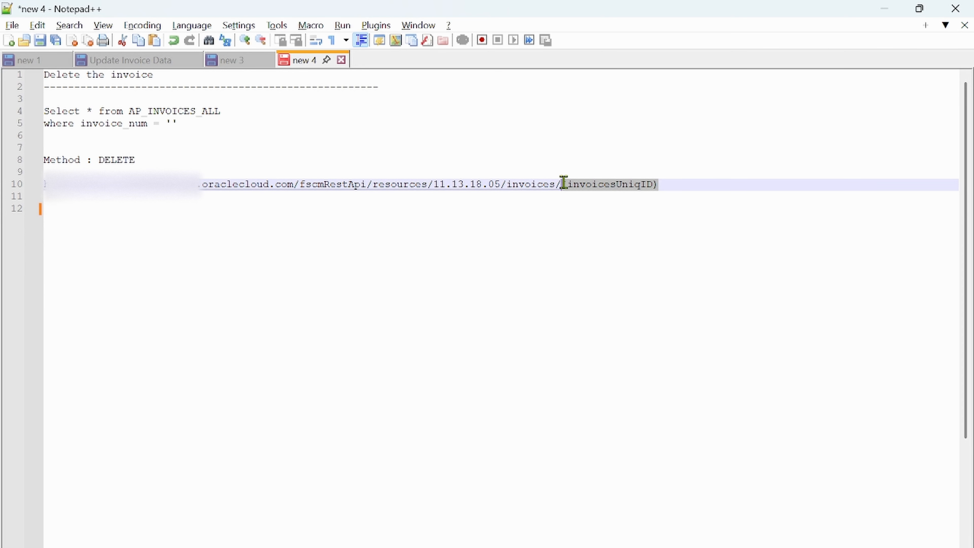
key("ctrl+v")
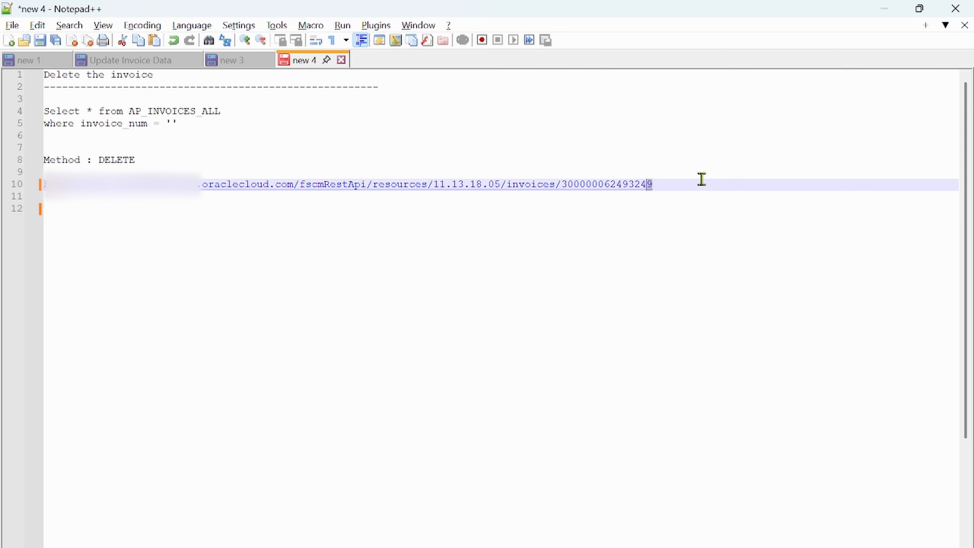
Select and copy the complete invoices REST URL including the invoice ID
key("shift+Left")
key("shift+Left")
key("shift+Left")
key("shift+Left")
key("shift+Left")
key("shift+Left")
key("shift+Left")
key("shift+Left")
key("shift+Left")
key("shift+Left")
key("shift+Left")
key("shift+Left")
key("shift+Left")
key("shift+Left")
key("shift+Left")
key("shift+Left")
key("shift+Left")
key("shift+Left")
key("shift+Left")
key("shift+Left")
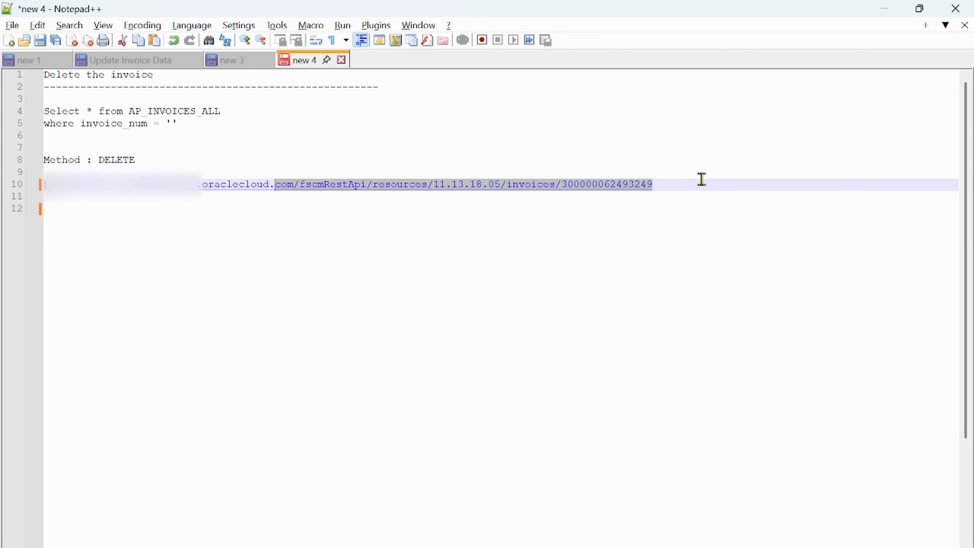
key("shift+Left")
key("shift+Left")
key("shift+Left")
key("shift+Left")
key("shift+Left")
key("shift+Left")
key("shift+Left")
key("shift+Left")
key("shift+Left")
key("shift+Left")
key("shift+Left")
key("shift+Left")
key("shift+Left")
key("shift+Left")
key("shift+Left")
key("shift+Left")
key("shift+Left")
key("shift+Left")
key("shift+Left")
key("shift+Left")
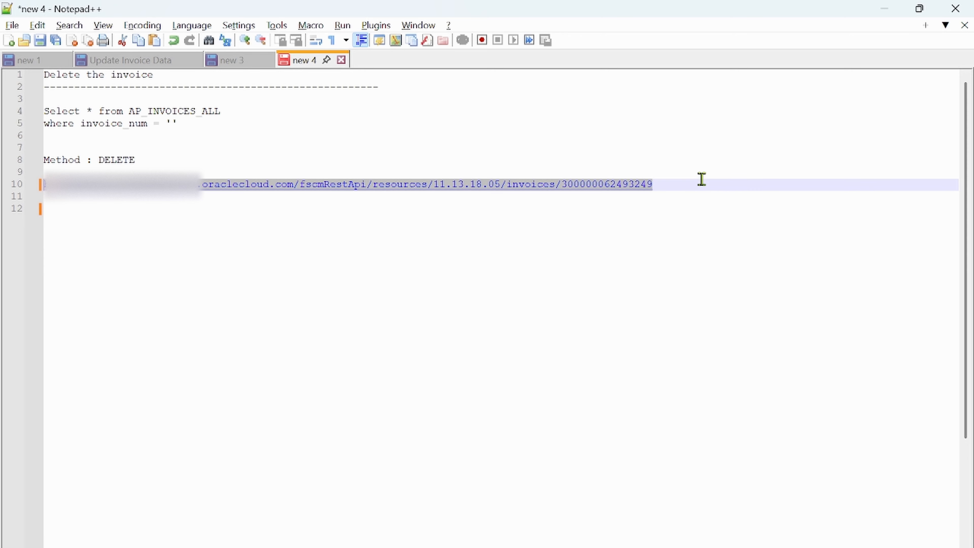
Switch to Postman and paste the copied invoices REST URL as the request URL
left_click(610, 507)
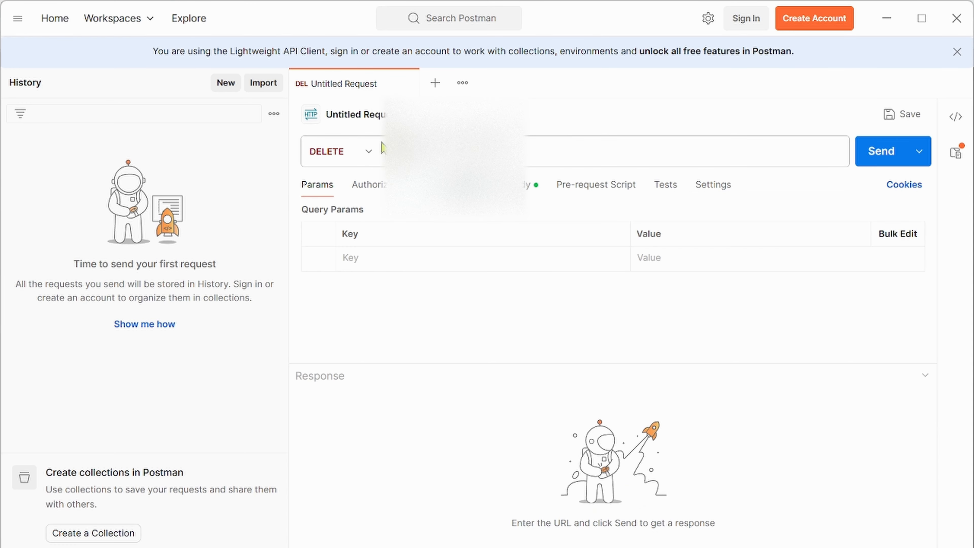
left_click(452, 151)
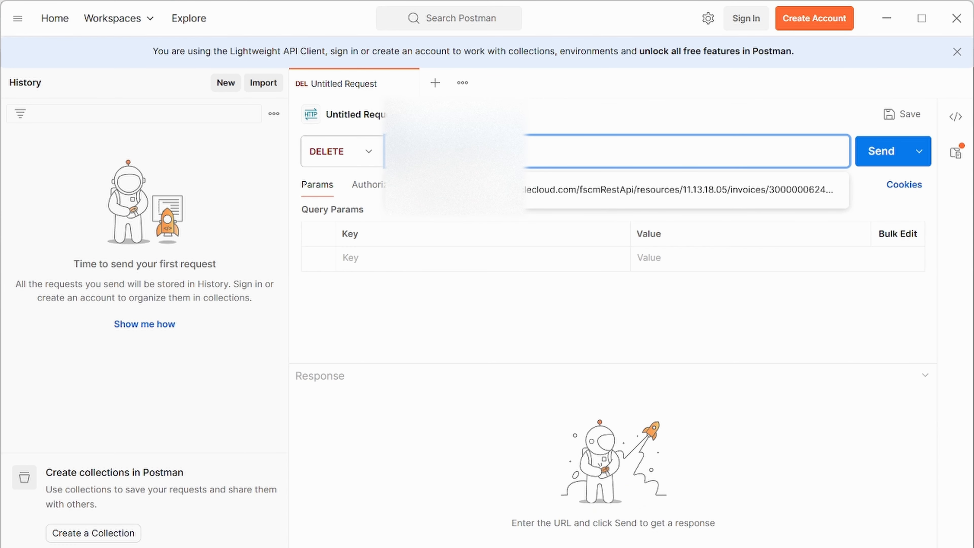
key("ctrl+v")
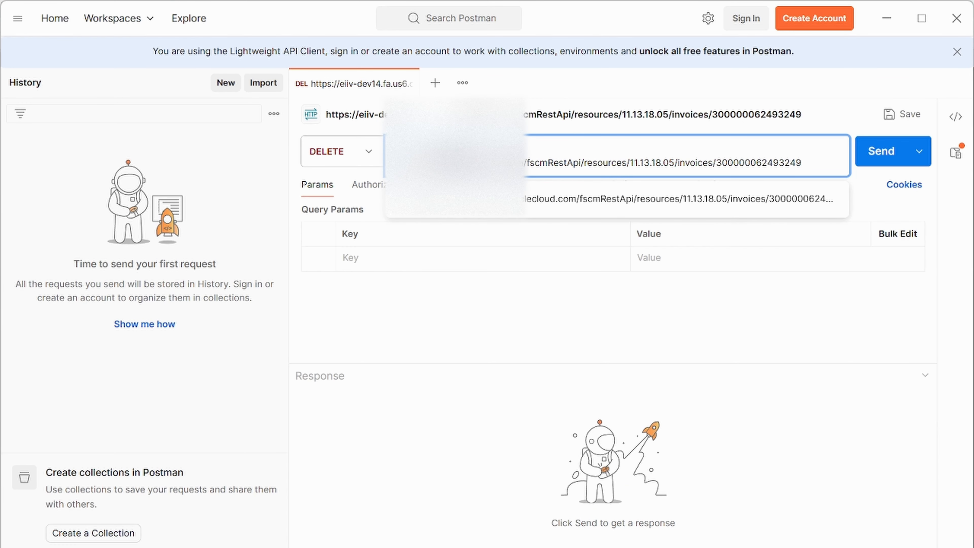
Set the request method to DELETE, send the request and check the response status
left_click(363, 158)
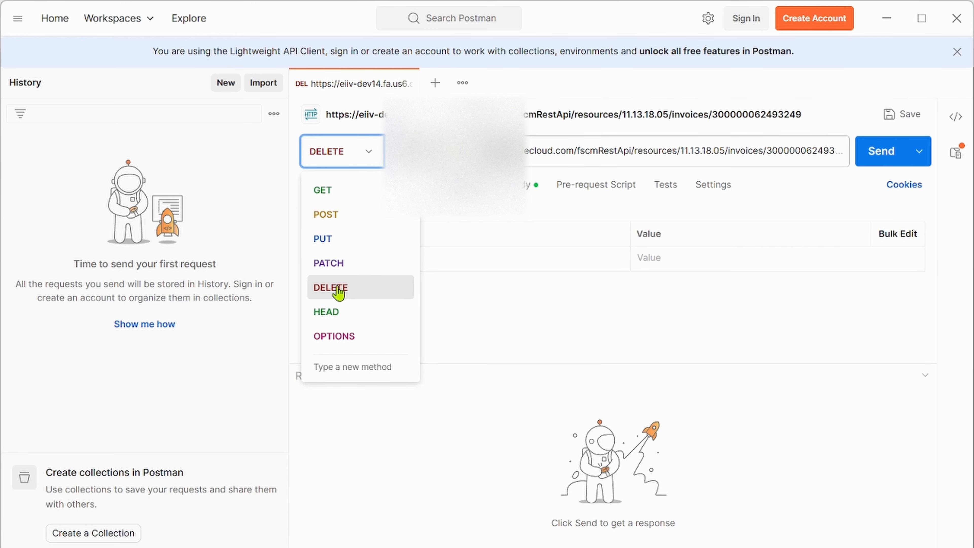
left_click(339, 288)
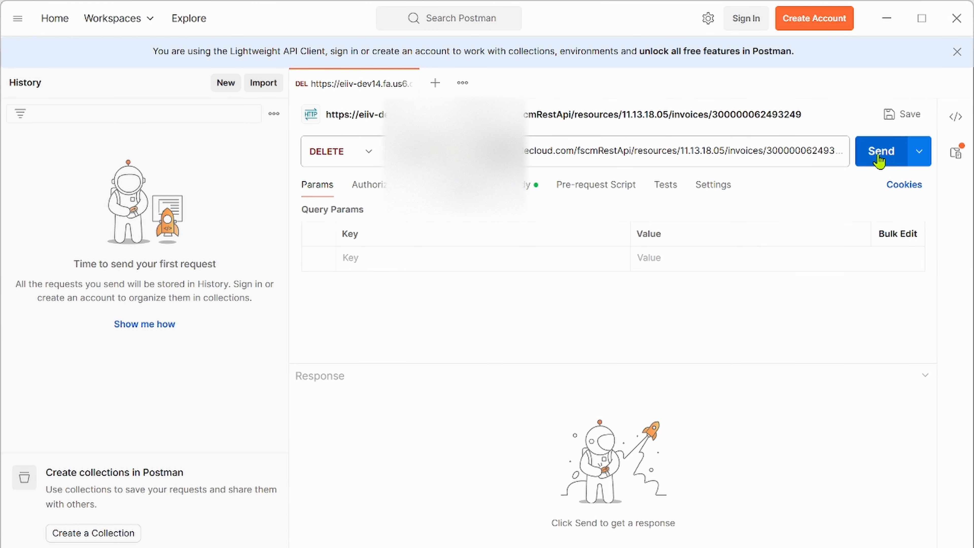
left_click(878, 158)
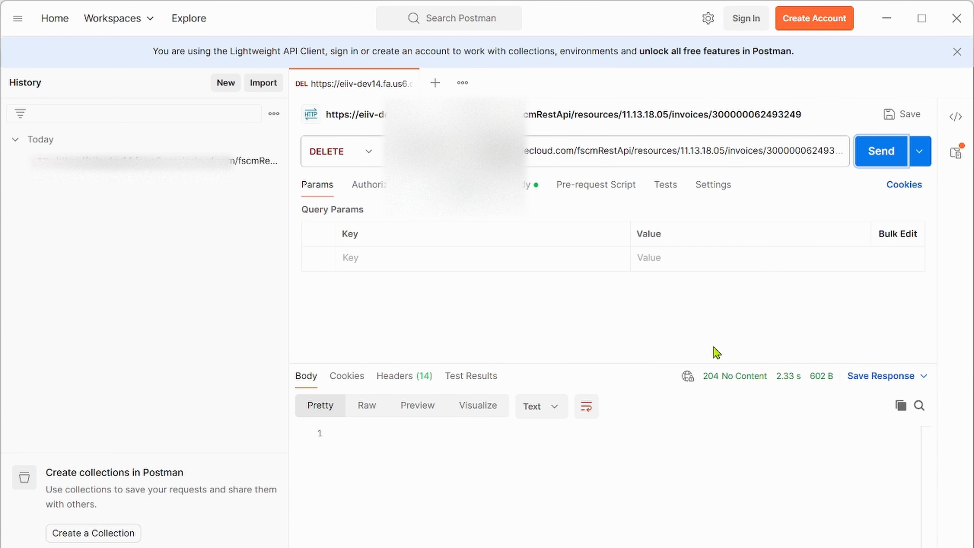
mouse_move(719, 384)
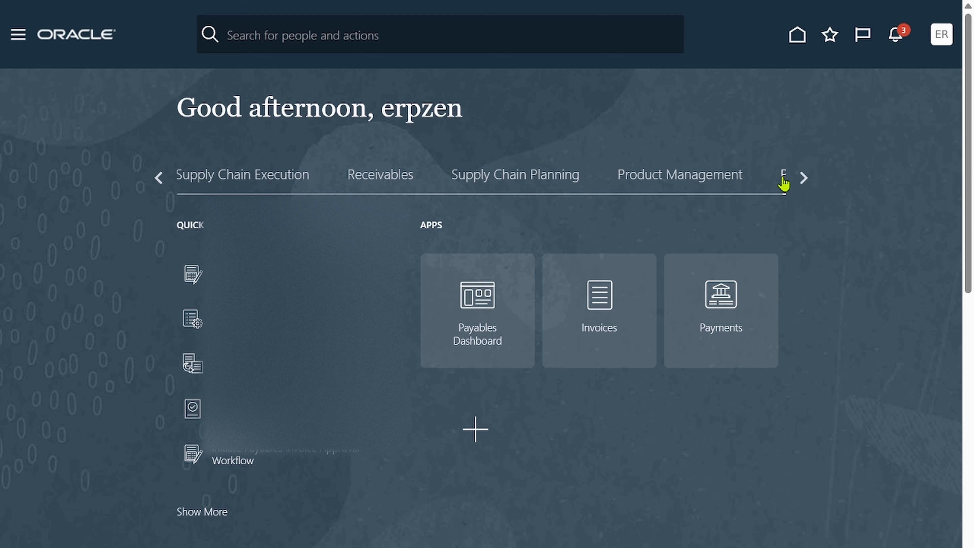
Return to Oracle in the browser and open Manage Invoices from the Payables Invoices work area
left_click(803, 178)
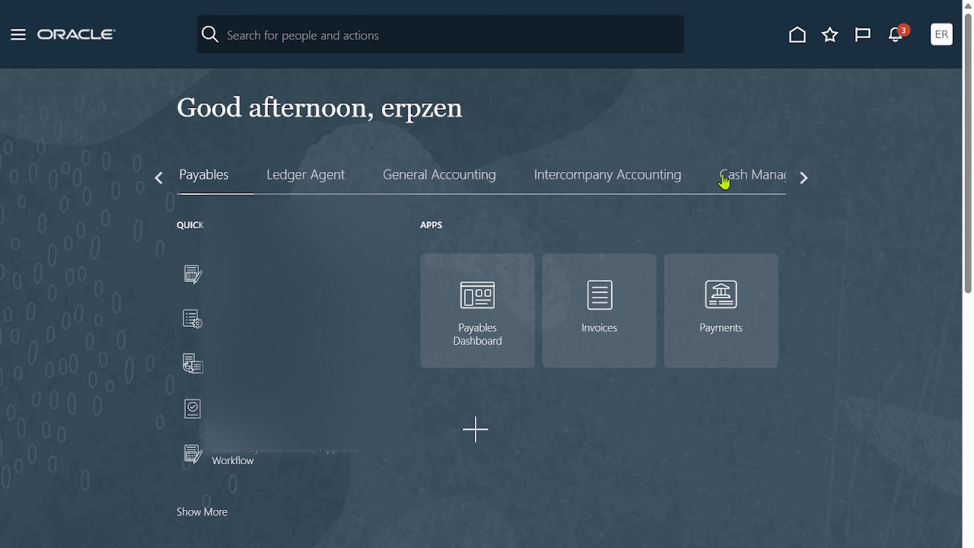
left_click(600, 300)
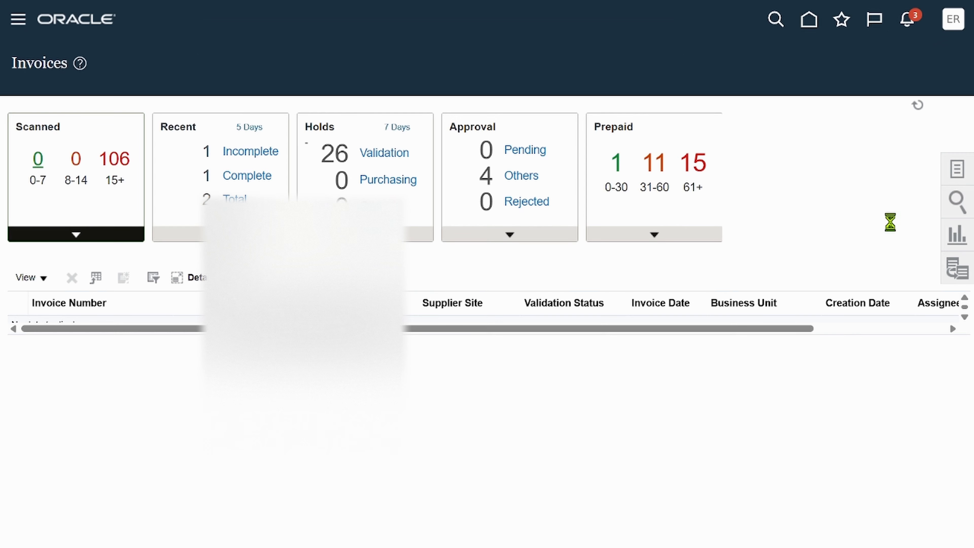
left_click(962, 170)
left_click(853, 125)
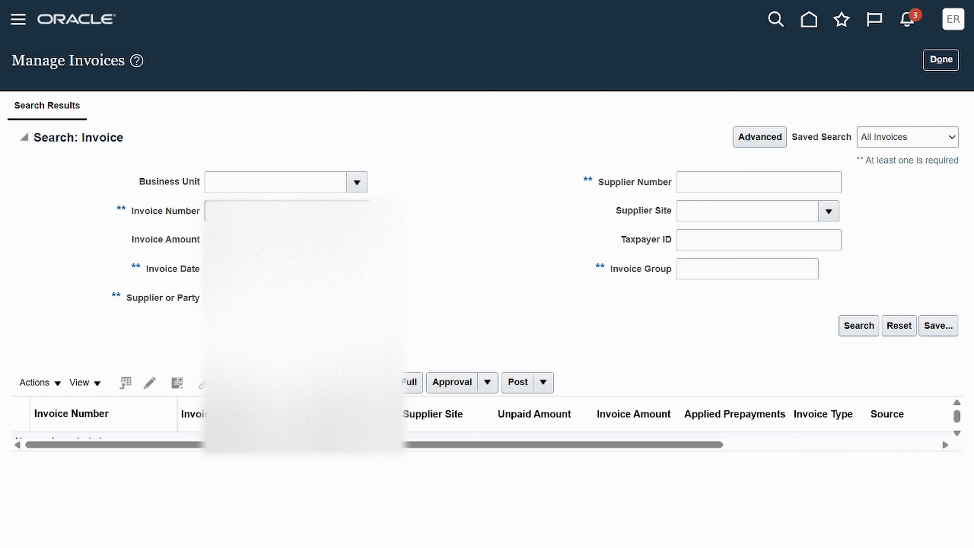
Search Manage Invoices for invoice number Date_Update_1 to check whether the invoice still exists
key("super+v")
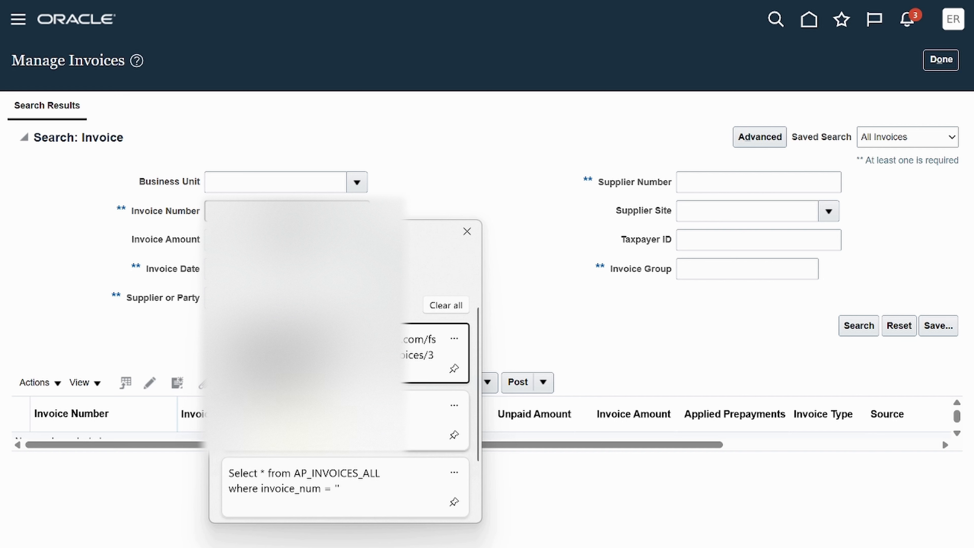
scroll(303, 475, "down", 3)
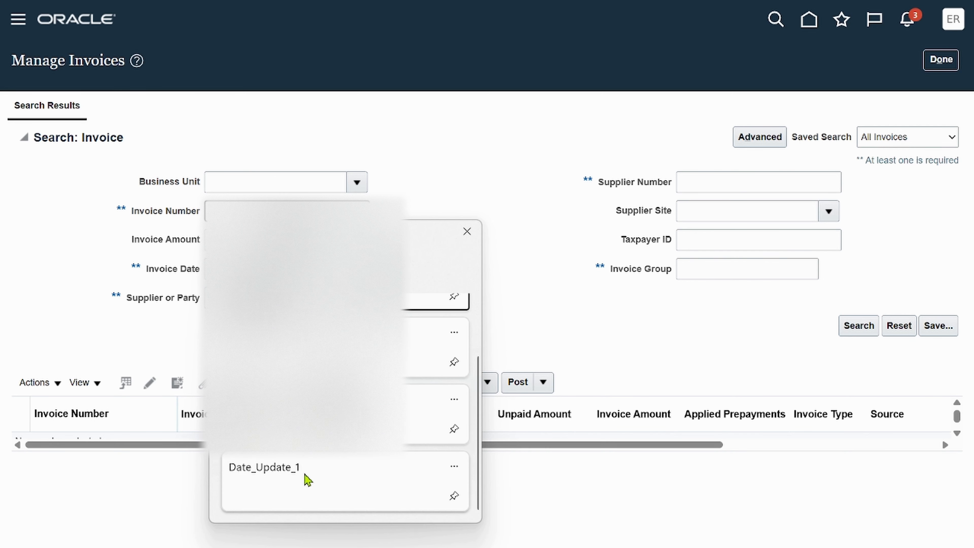
left_click(308, 480)
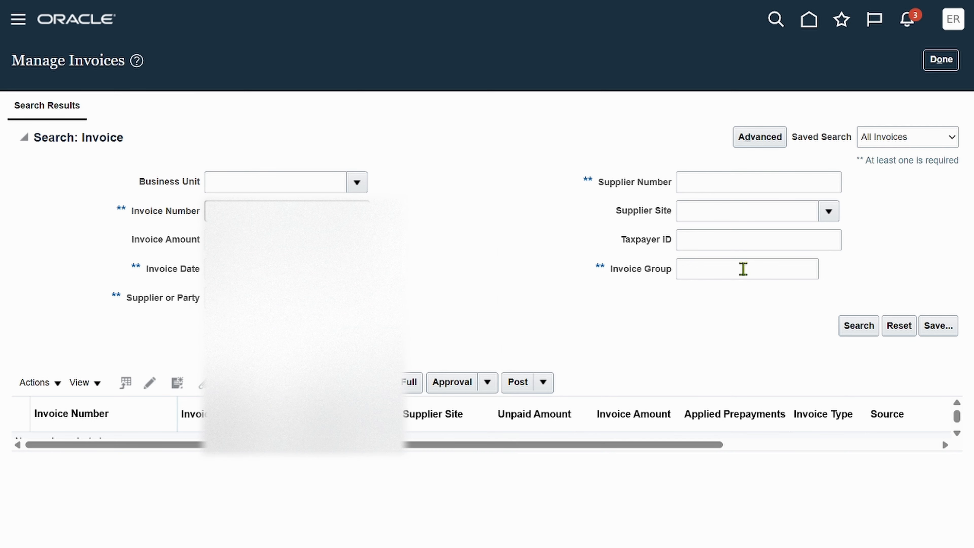
left_click(860, 327)
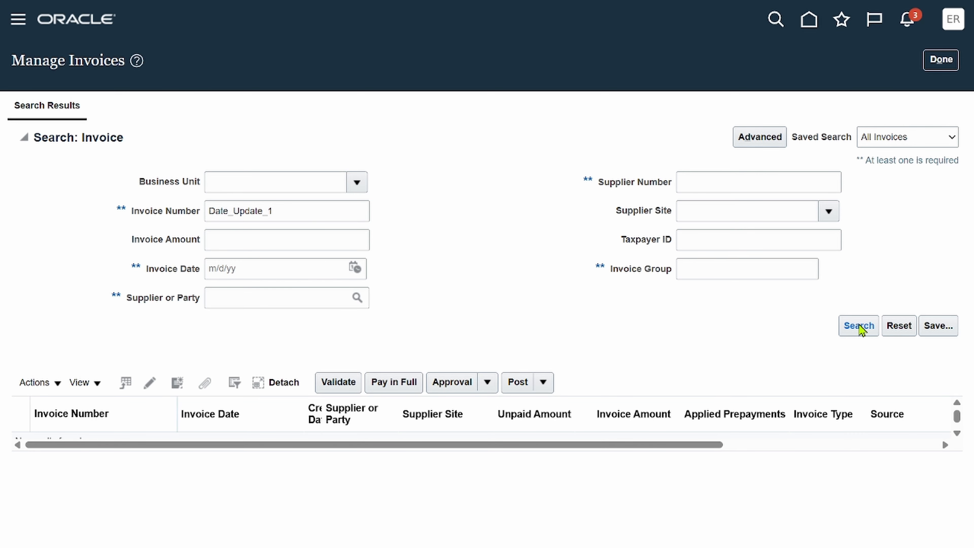
left_click(859, 327)
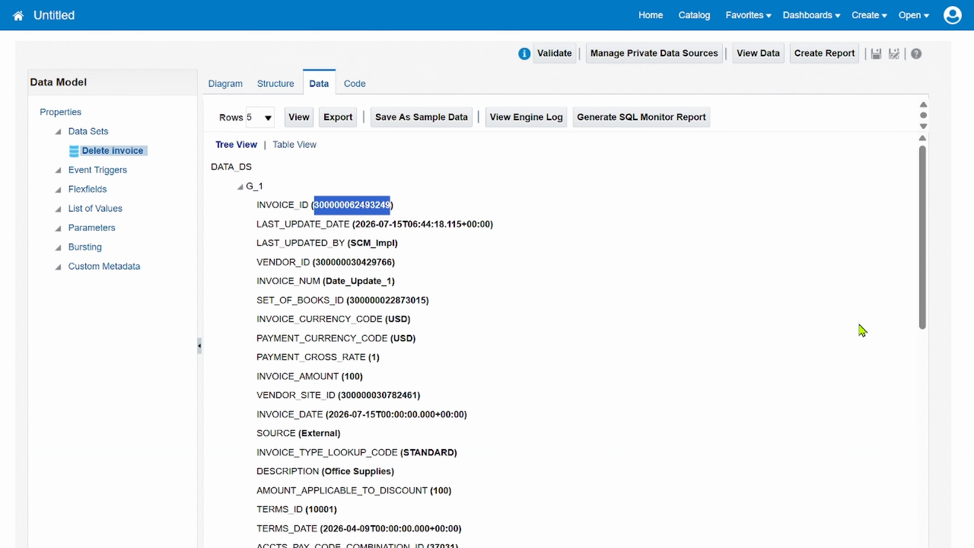
Go to Reports and Analytics in the Tools group of the Oracle home page and browse the catalog
mouse_move(691, 13)
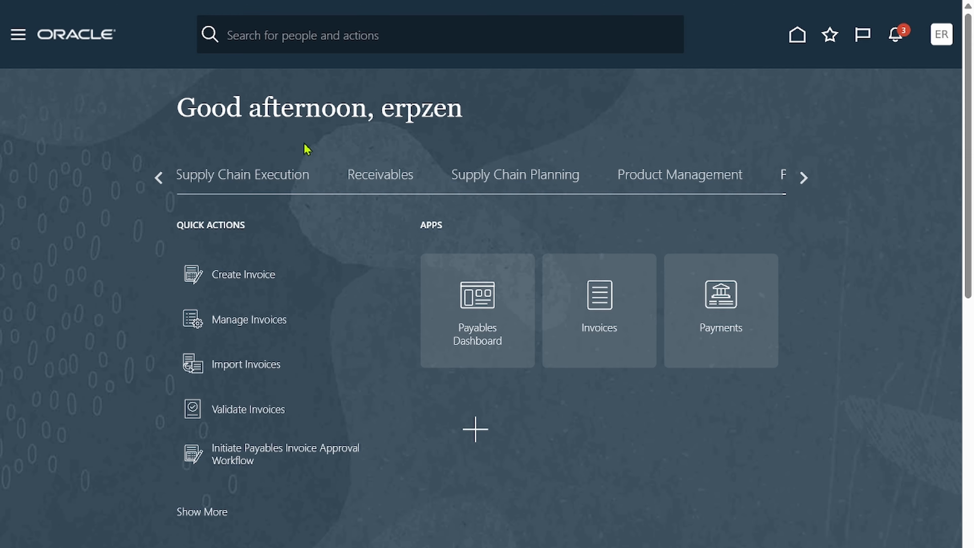
left_click(807, 185)
left_click(807, 186)
left_click(807, 185)
left_click(808, 185)
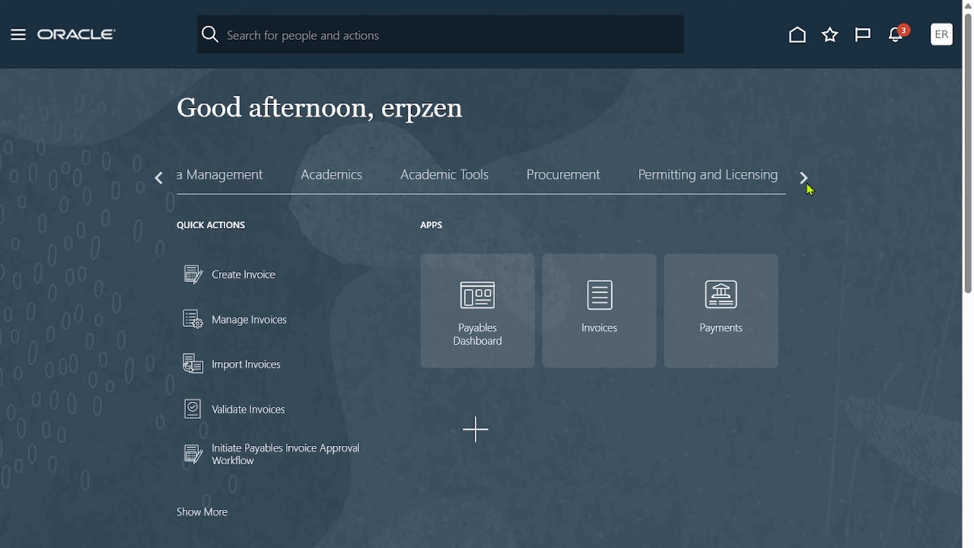
left_click(808, 185)
left_click(804, 179)
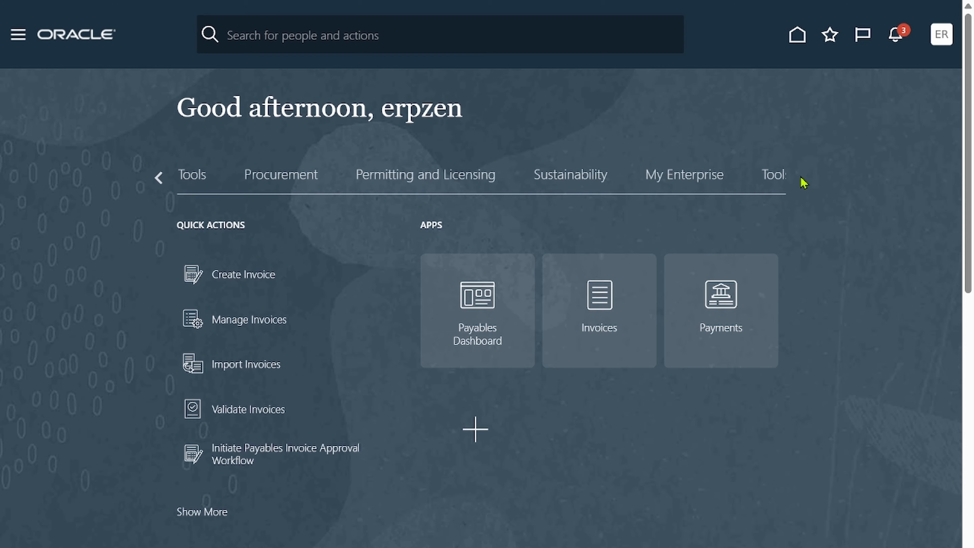
left_click(414, 179)
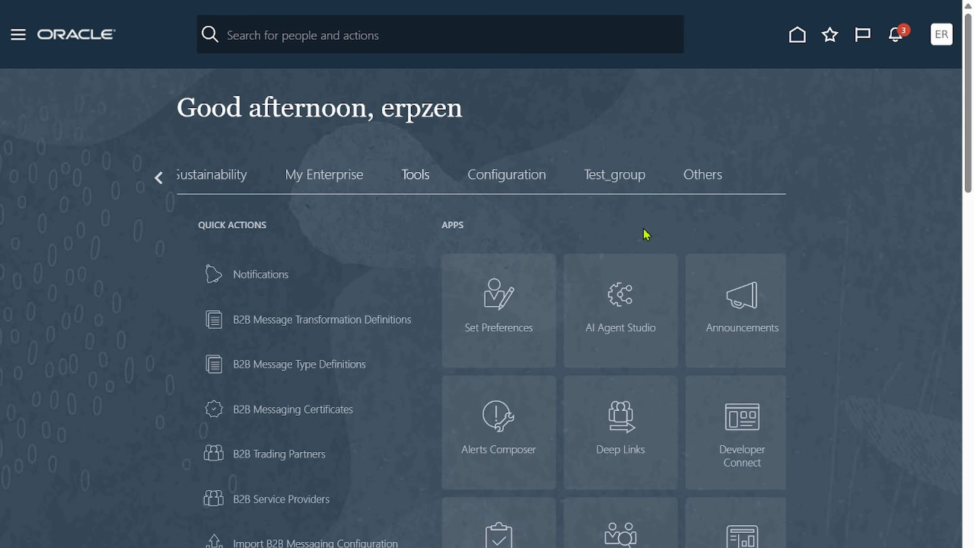
scroll(880, 367, "down", 5)
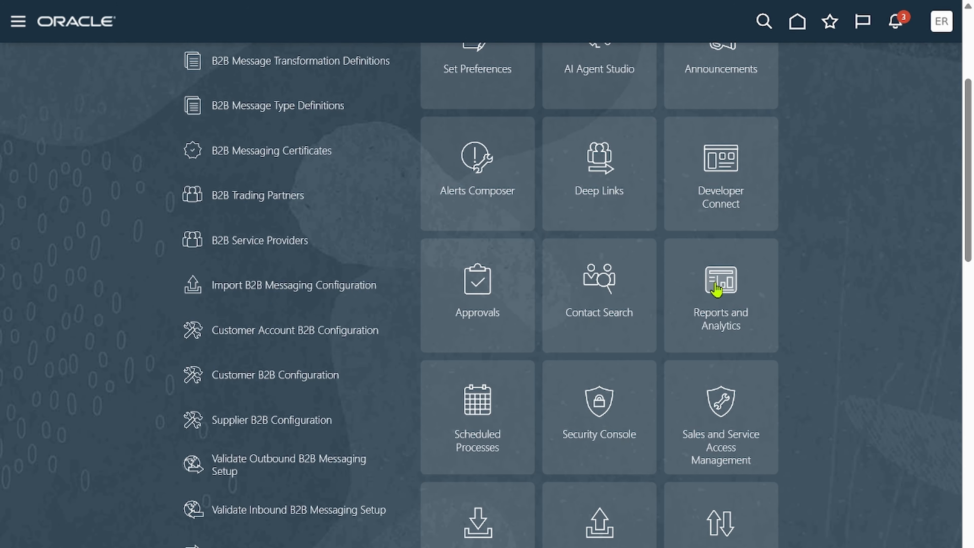
left_click(717, 289)
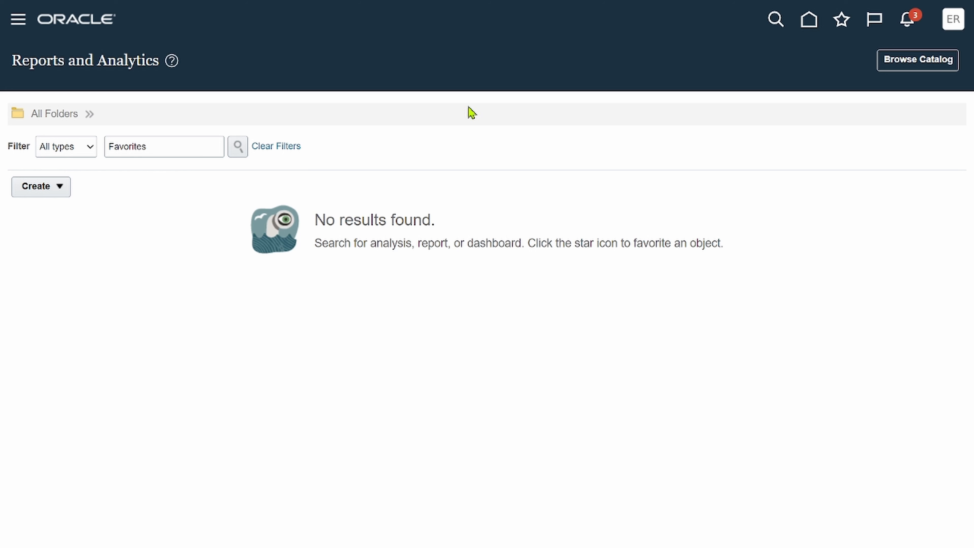
left_click(918, 62)
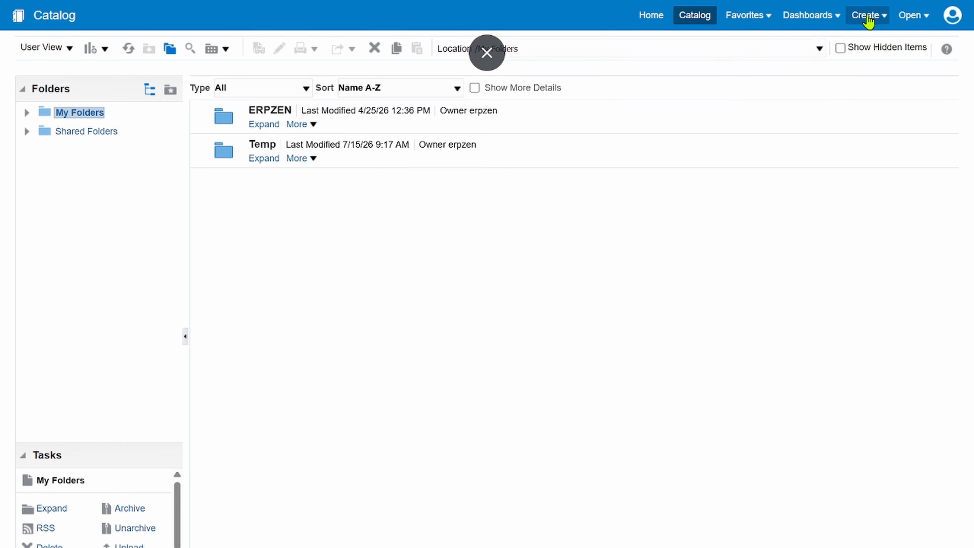
Create a data model and start a SQL Query data set named "Search Deleted invoice" with data source ApplicationDB_FSCM
left_click(867, 19)
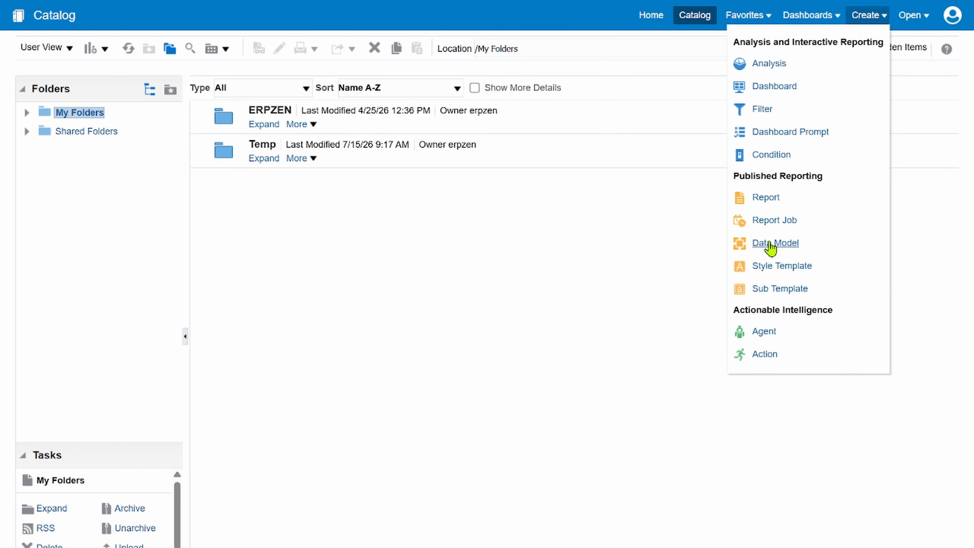
left_click(770, 245)
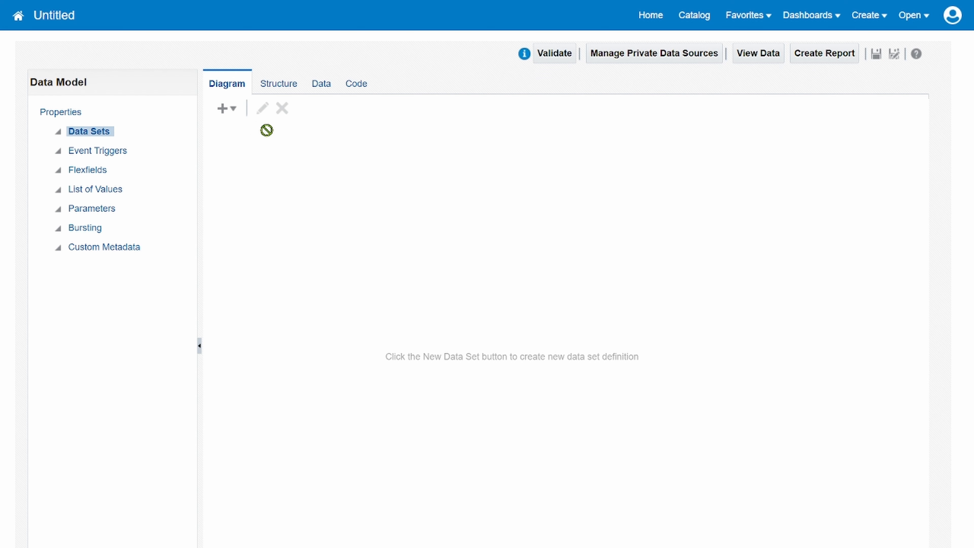
left_click(226, 109)
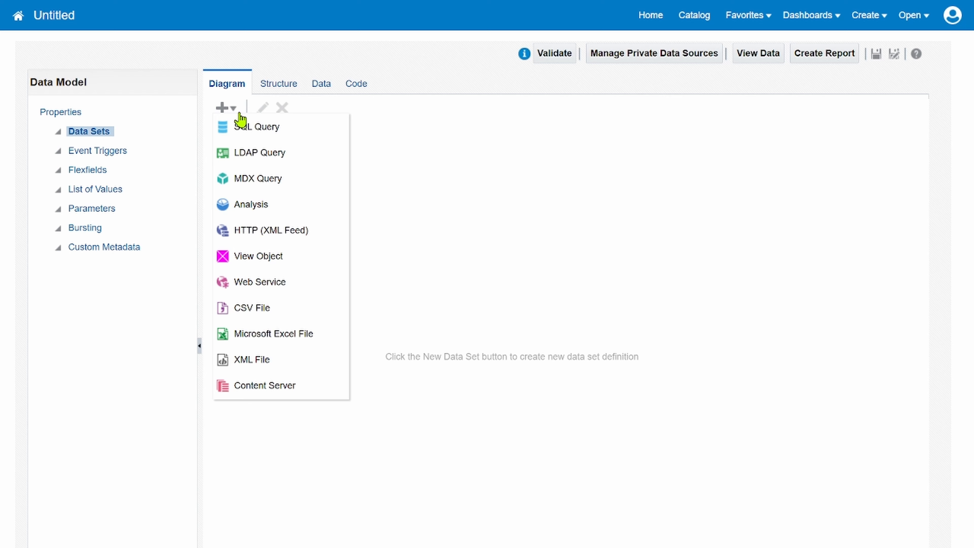
left_click(262, 132)
left_click(403, 190)
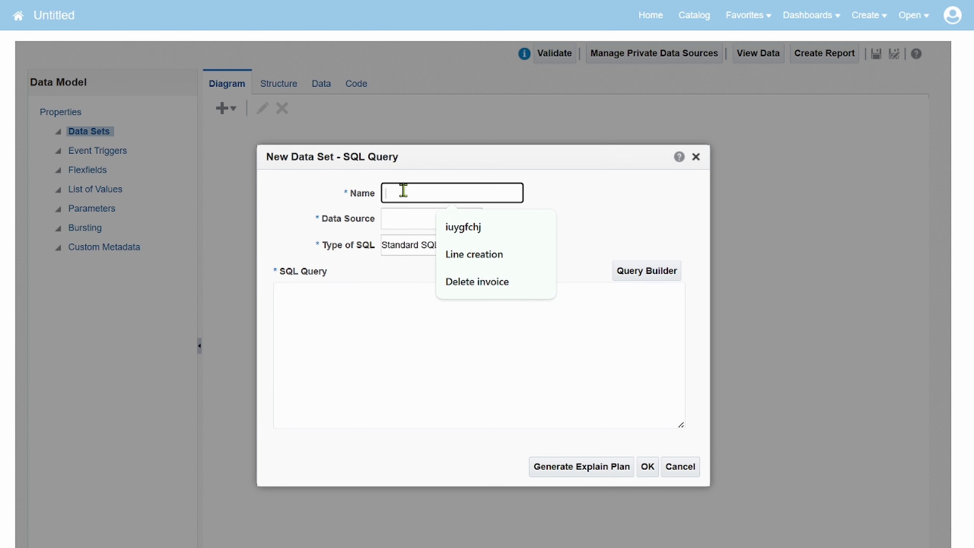
type("Sea")
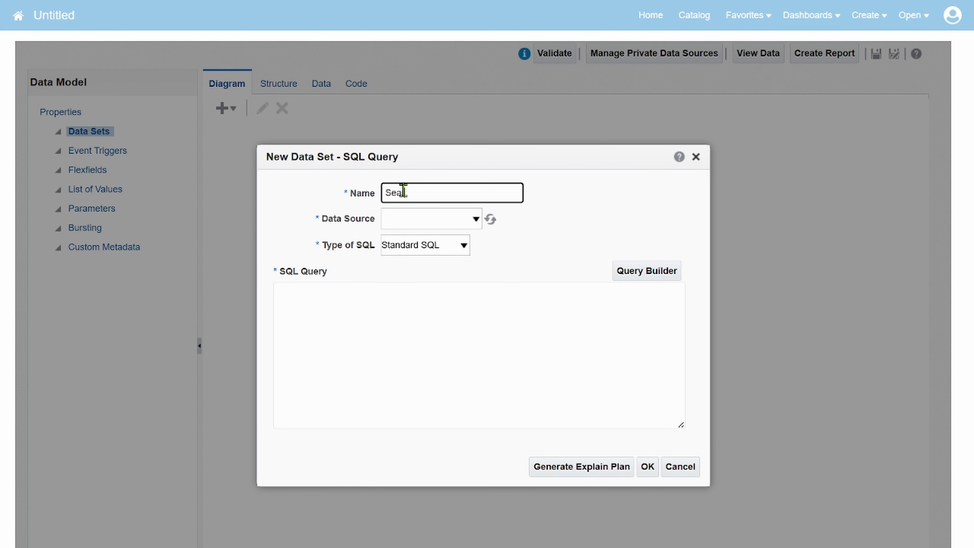
type("rch Deleted invoice")
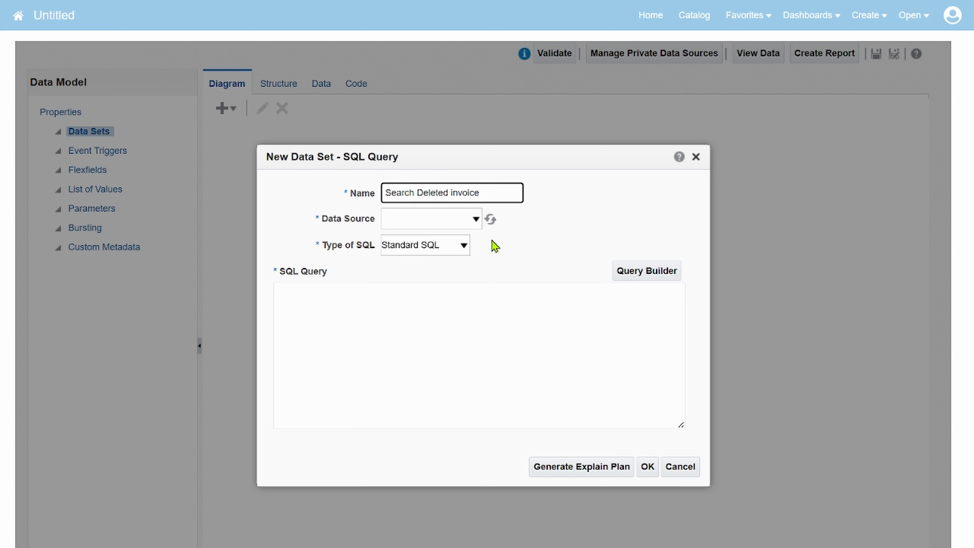
left_click(474, 219)
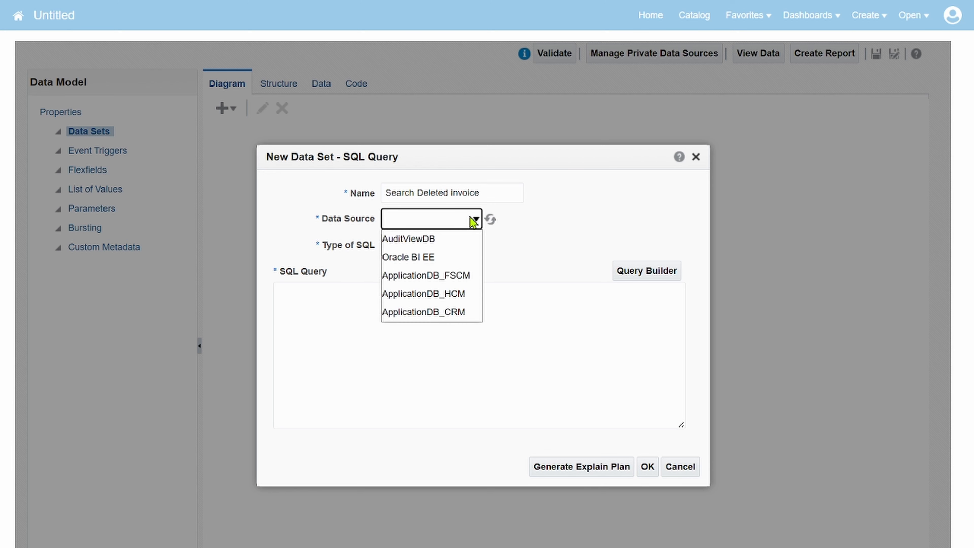
left_click(453, 275)
Enter the query "Select * from AP_INVOICES_ALL where invoice_num = 'Date_Update_1'" and save the data set
left_click(386, 309)
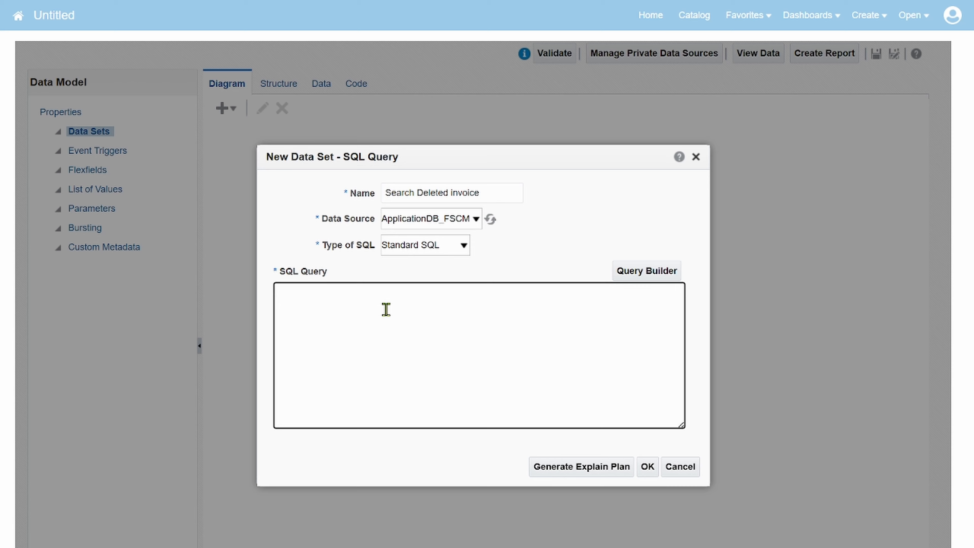
key("super+v")
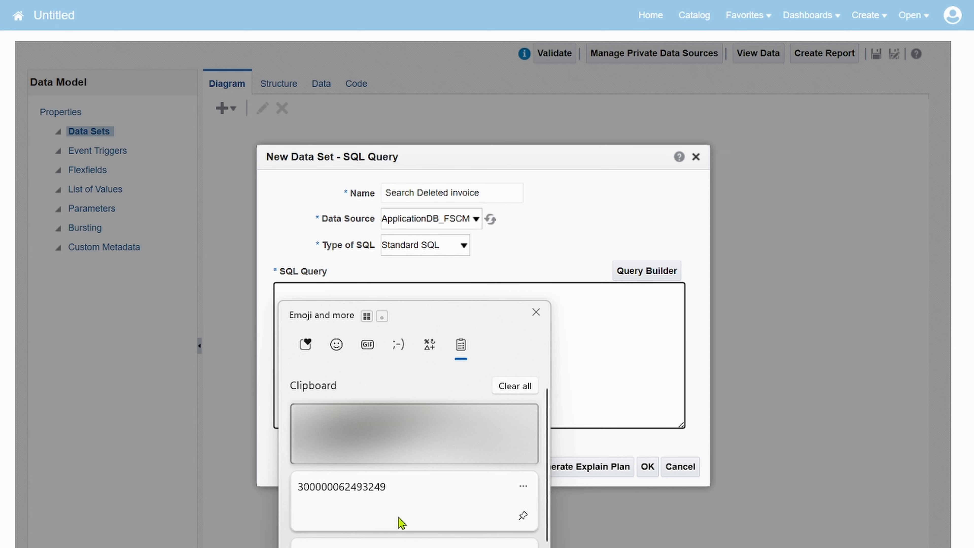
scroll(392, 537, "down", 2)
left_click(398, 487)
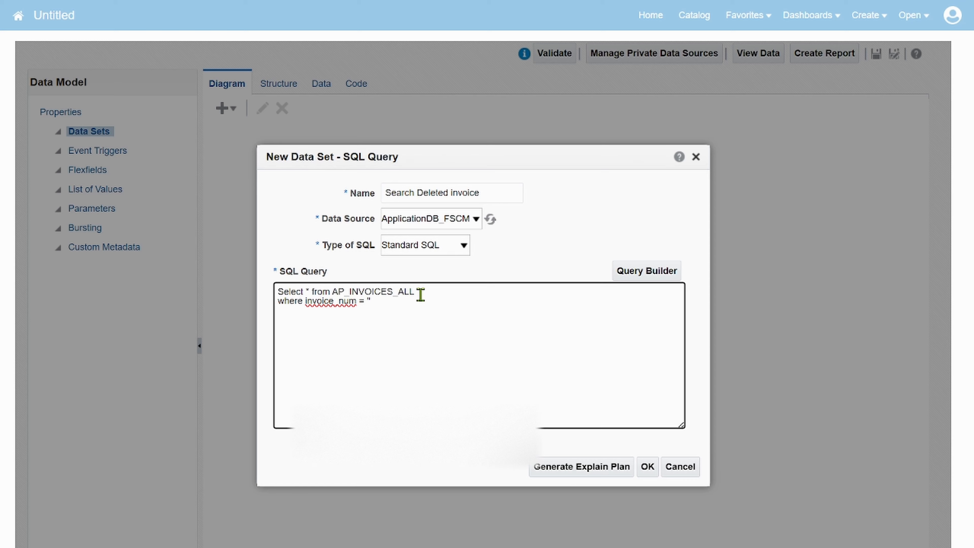
key("super+v")
scroll(496, 398, "down", 3)
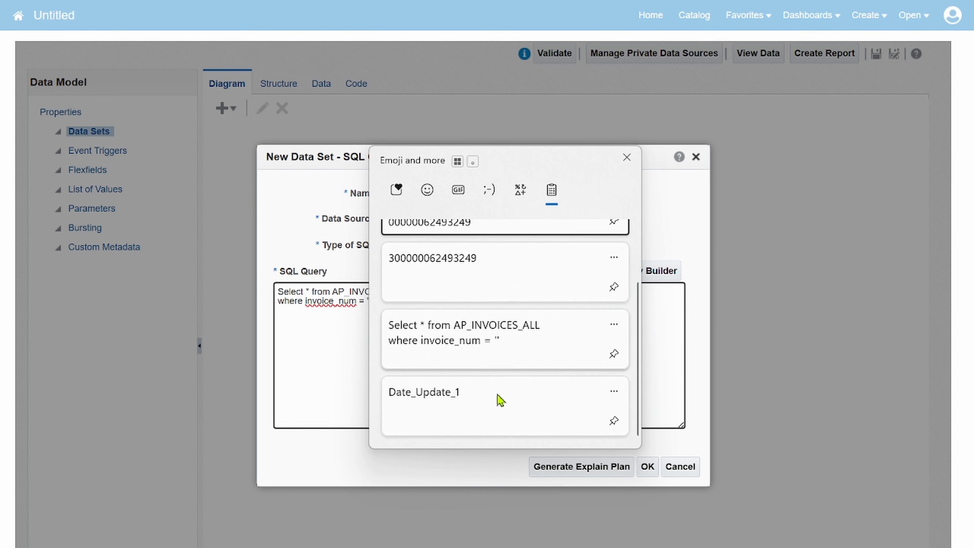
left_click(452, 400)
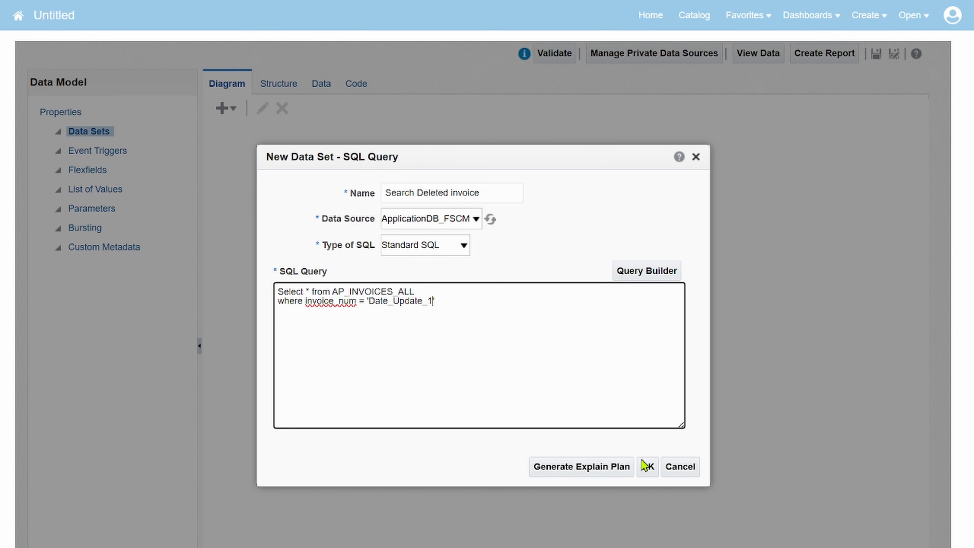
left_click(647, 466)
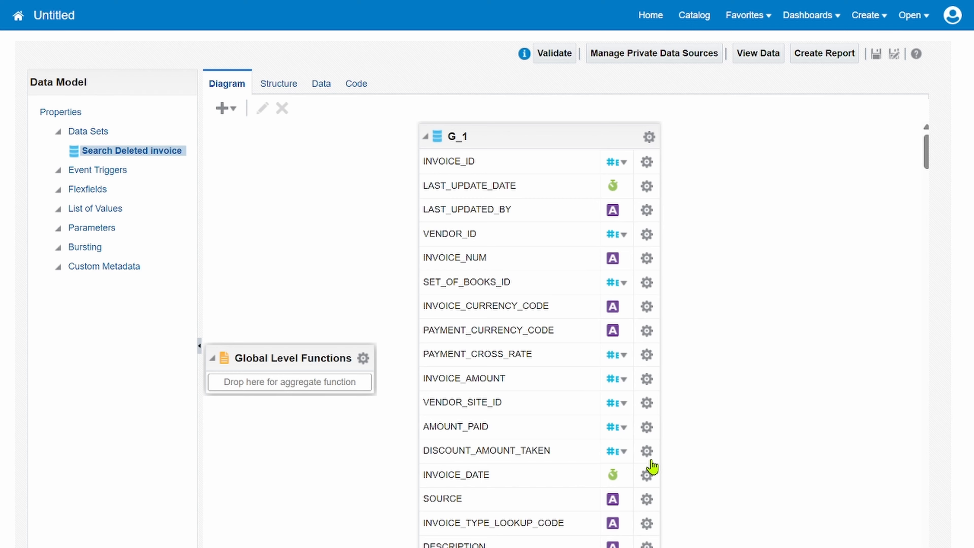
Run the data set and examine its output in Tree View and across the Table View columns for the deleted invoice
left_click(489, 136)
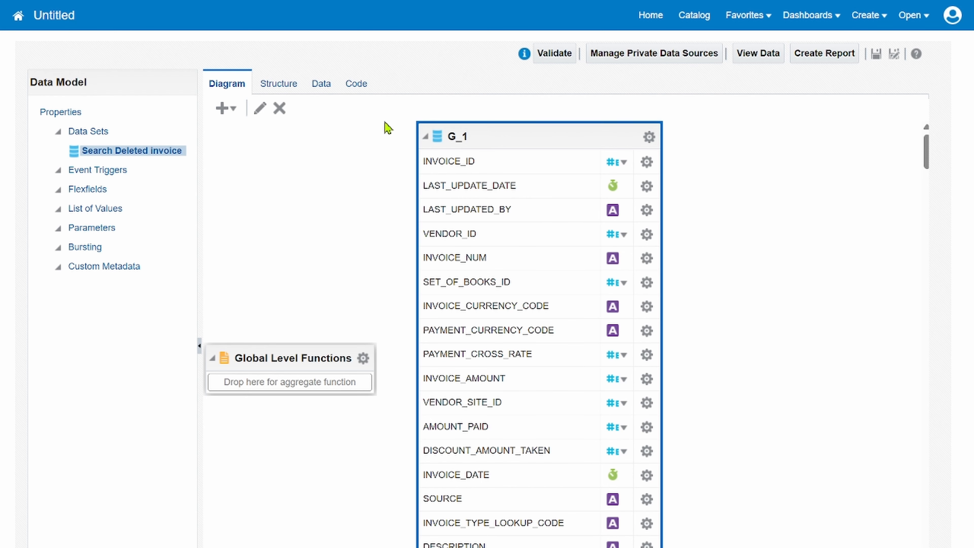
left_click(319, 84)
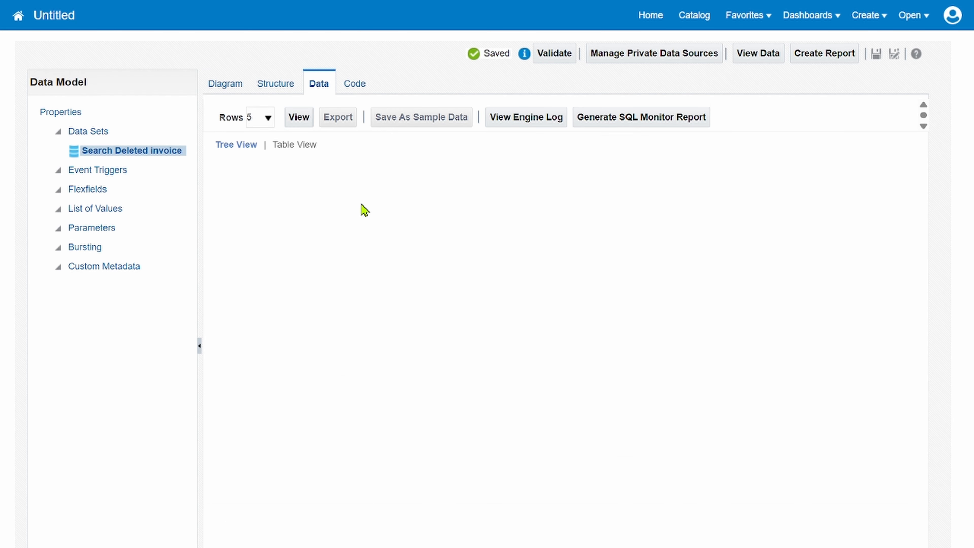
left_click(297, 118)
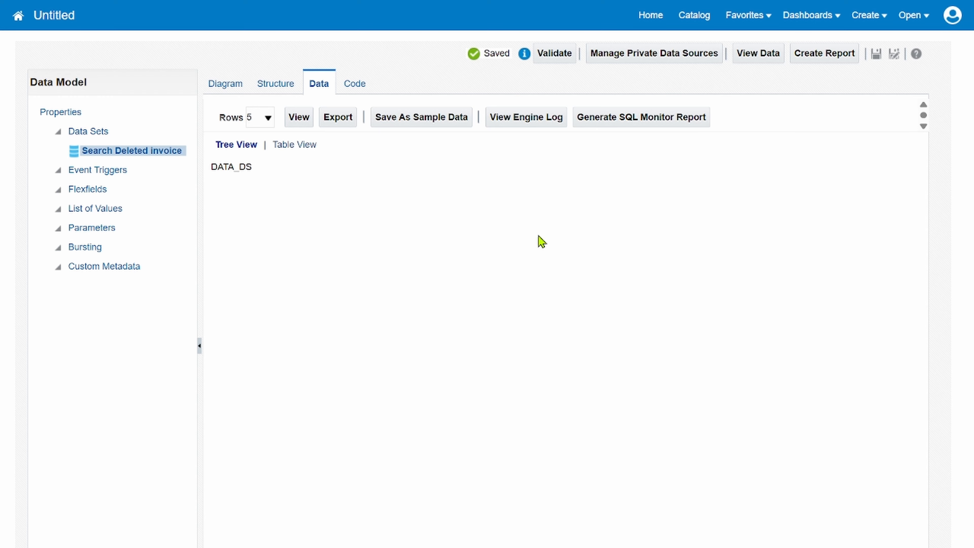
left_click(295, 145)
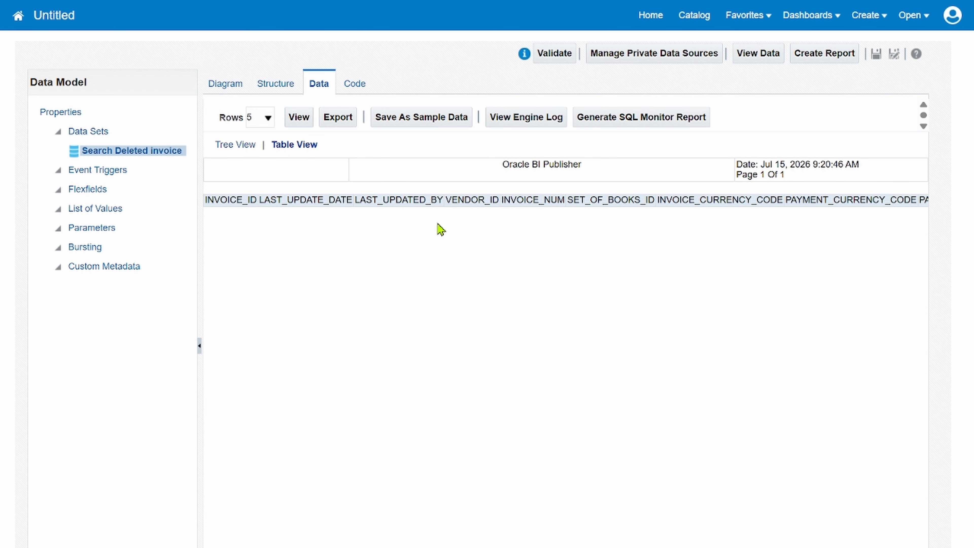
scroll(658, 303, "right", 15)
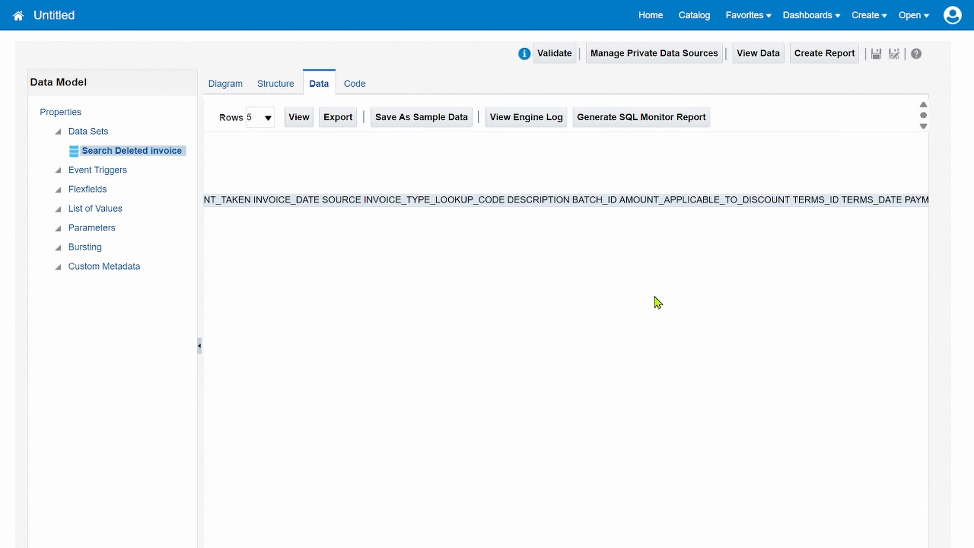
scroll(658, 304, "left", 15)
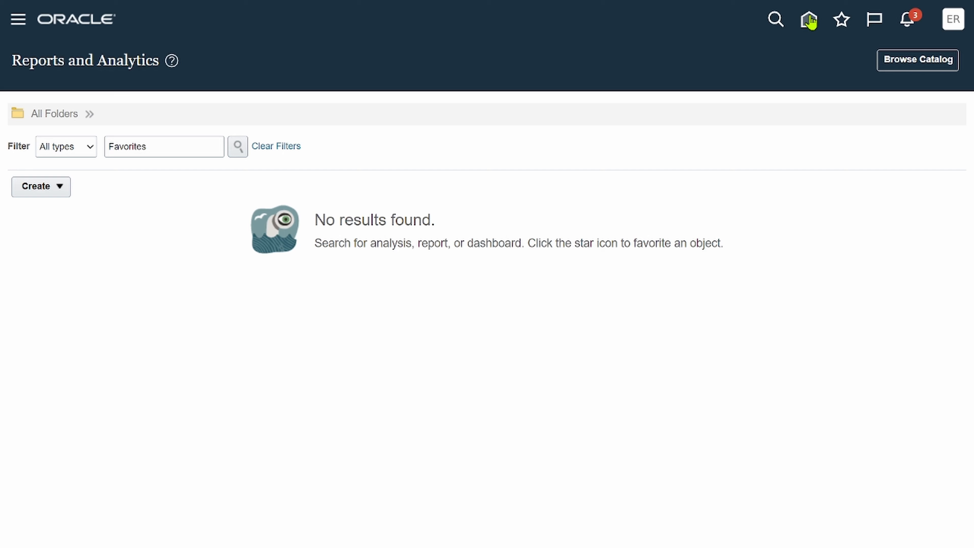
Switch back to Reports and Analytics in Oracle Fusion and return to the home page
left_click(810, 21)
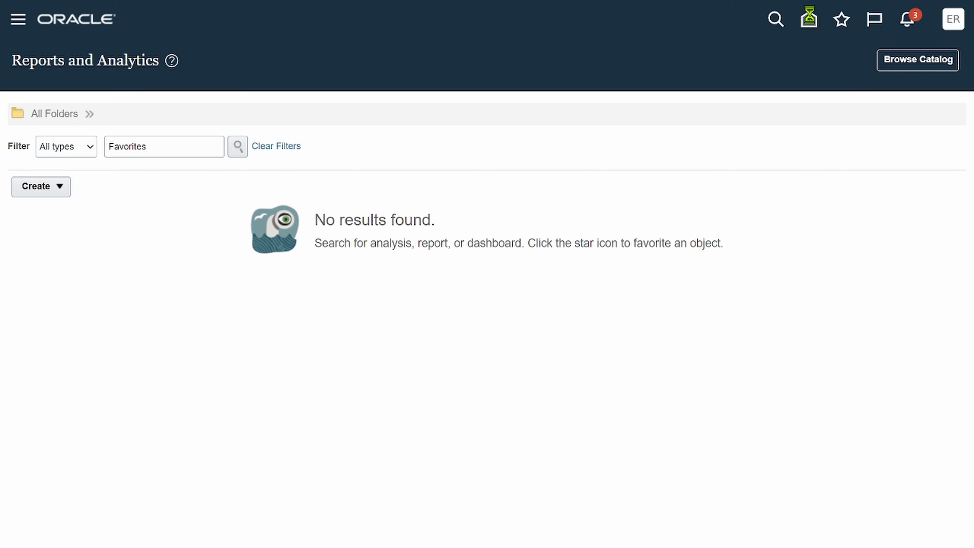